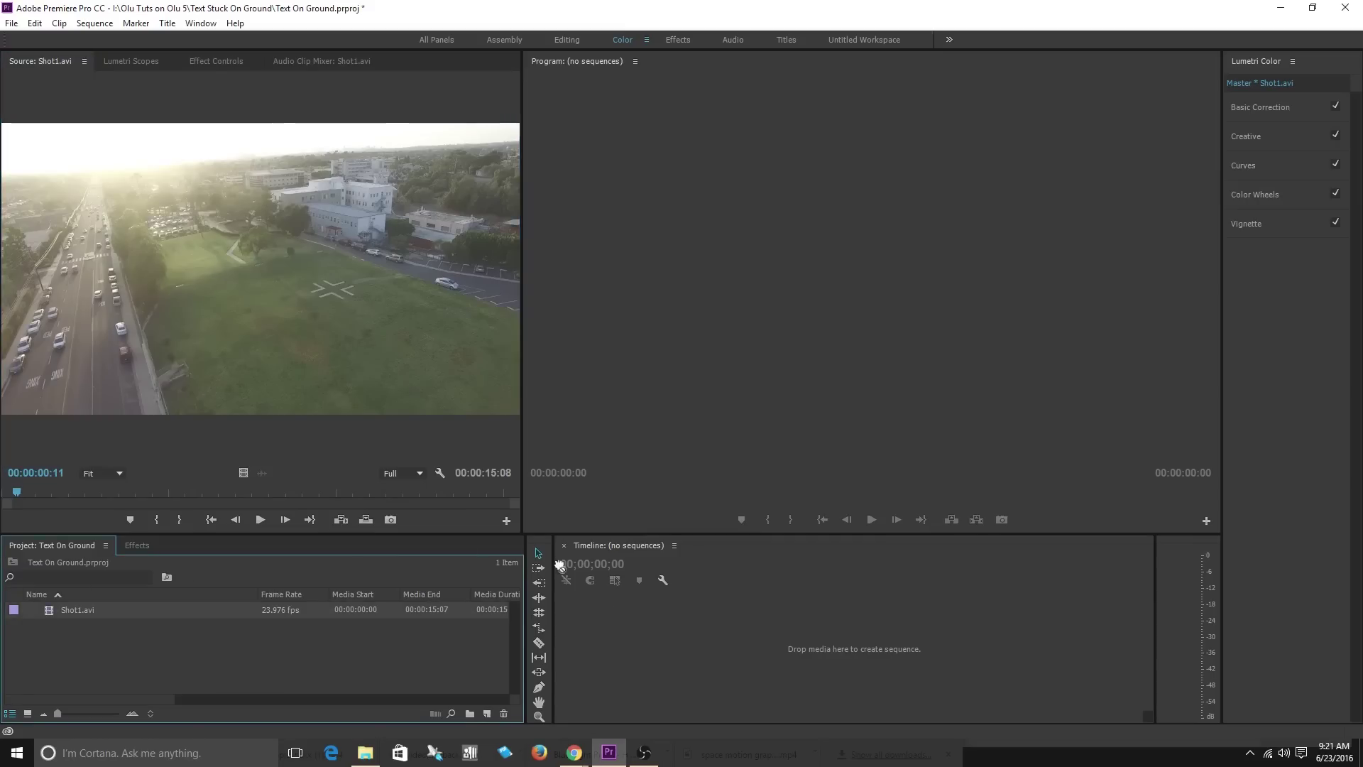
# Build a Shot1 sequence from Shot1.avi and replace its clip with a linked After Effects composition
pyautogui.moveTo(644, 652); pyautogui.dragTo(643, 651)
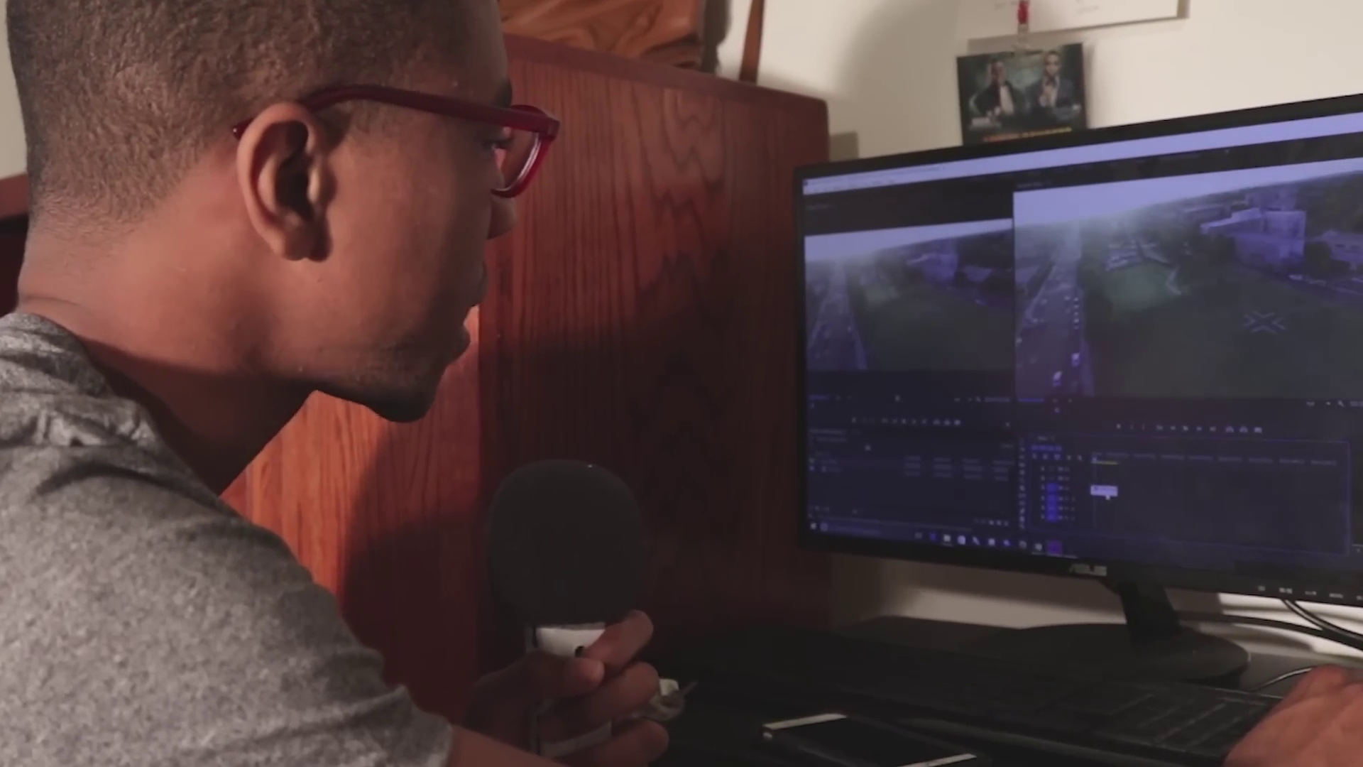
pyautogui.rightClick(718, 641)
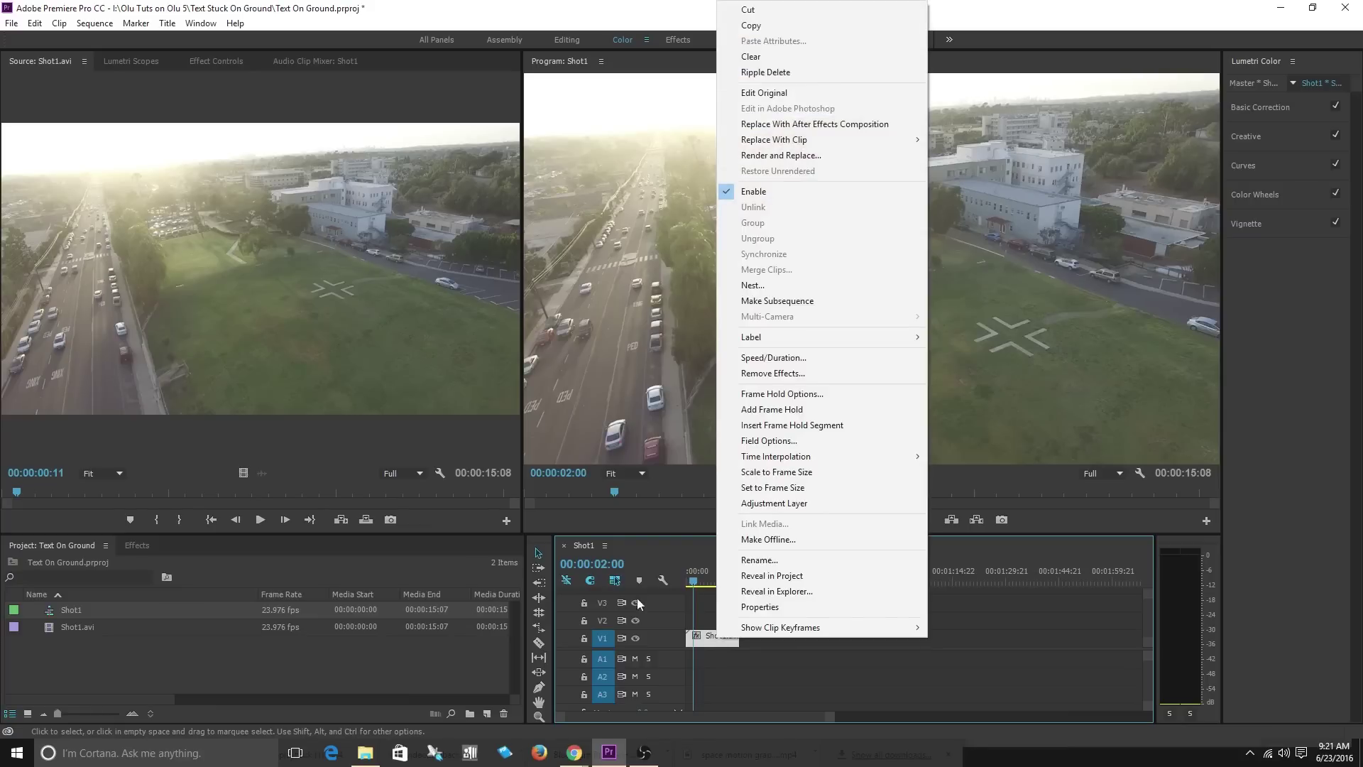
pyautogui.click(799, 127)
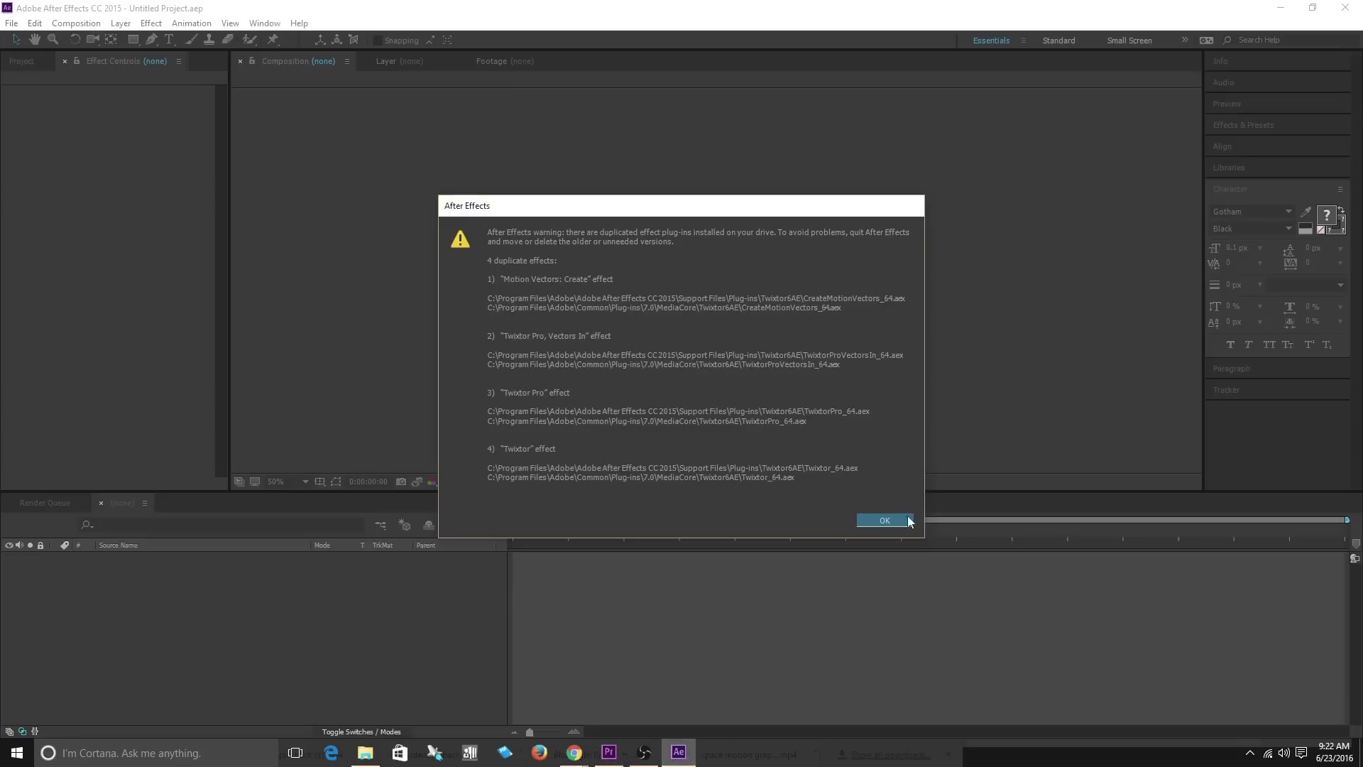
# Dismiss the duplicate plug-in warning and save the project to the Desktop as 'text ground.aep'
pyautogui.click(896, 522)
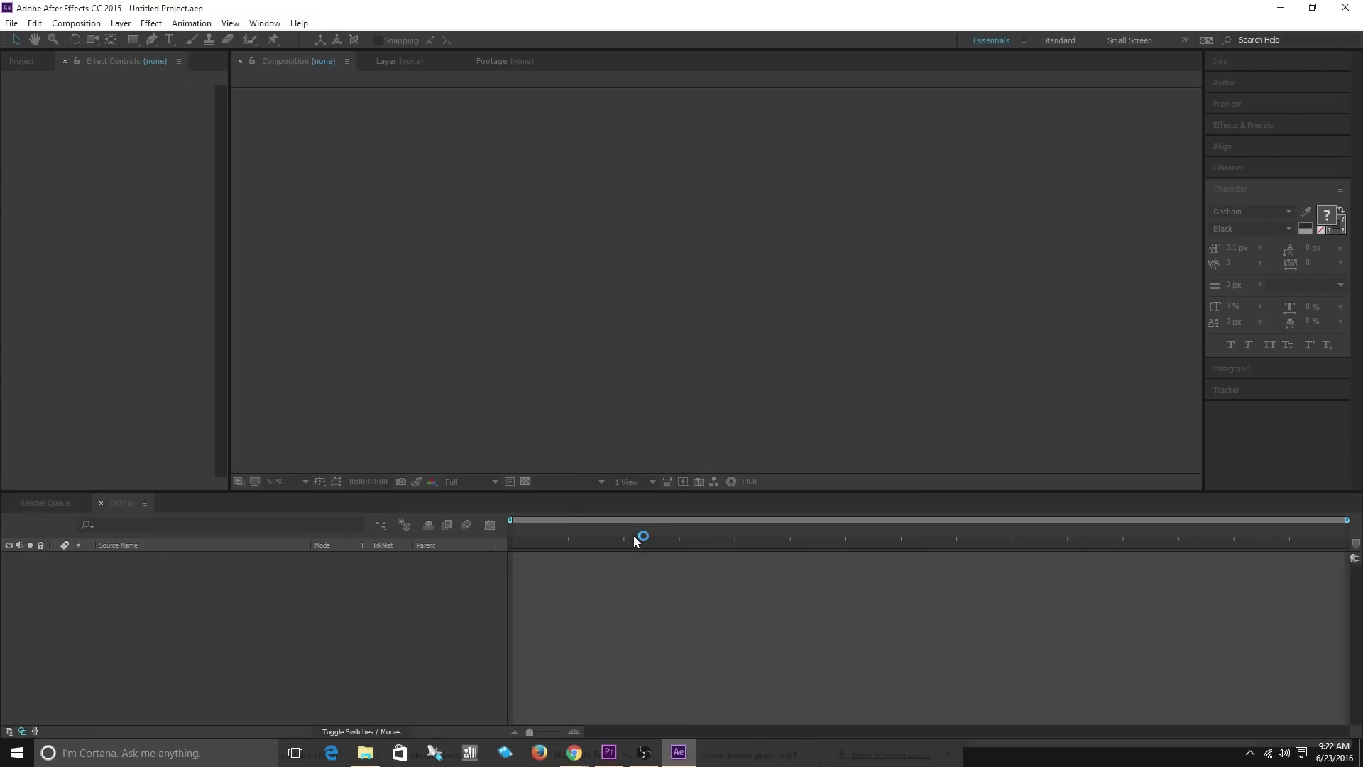
pyautogui.hotkey('ctrl', 's')
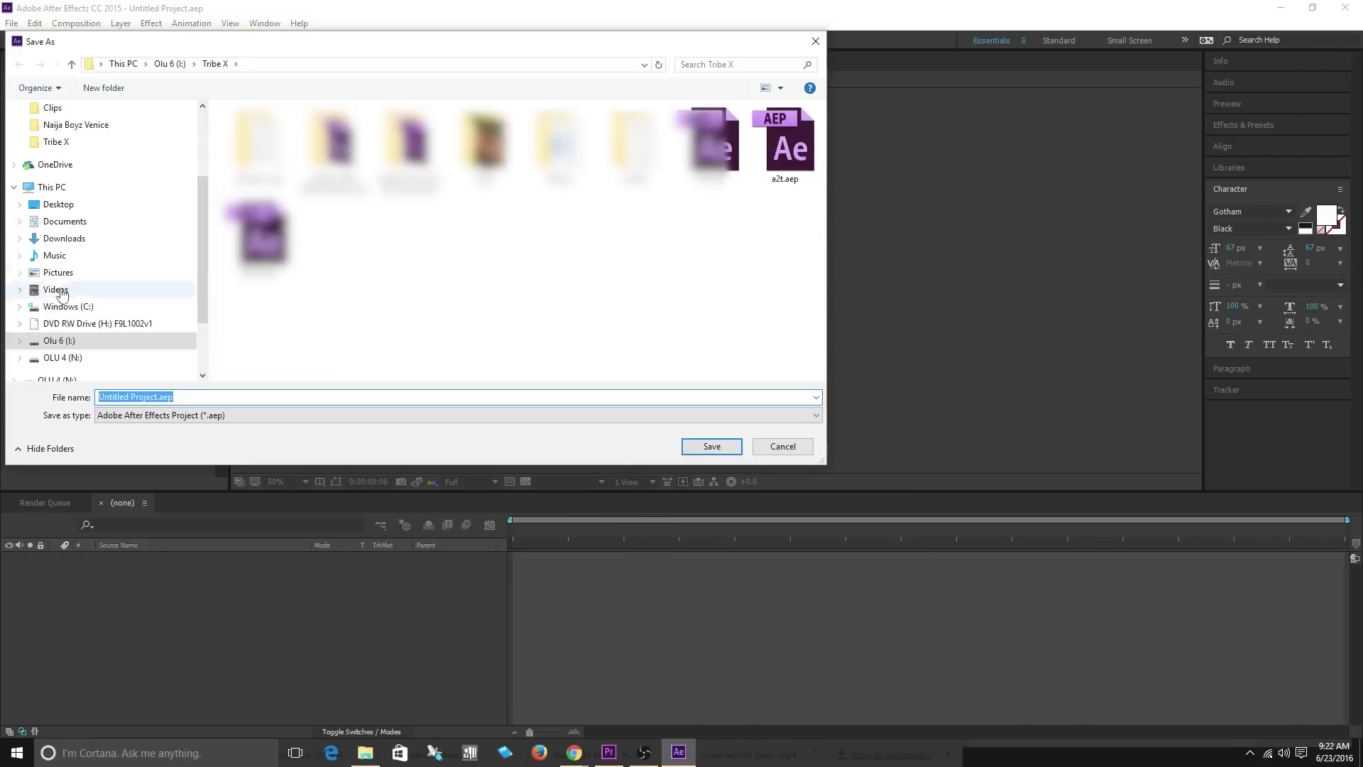
pyautogui.click(174, 65)
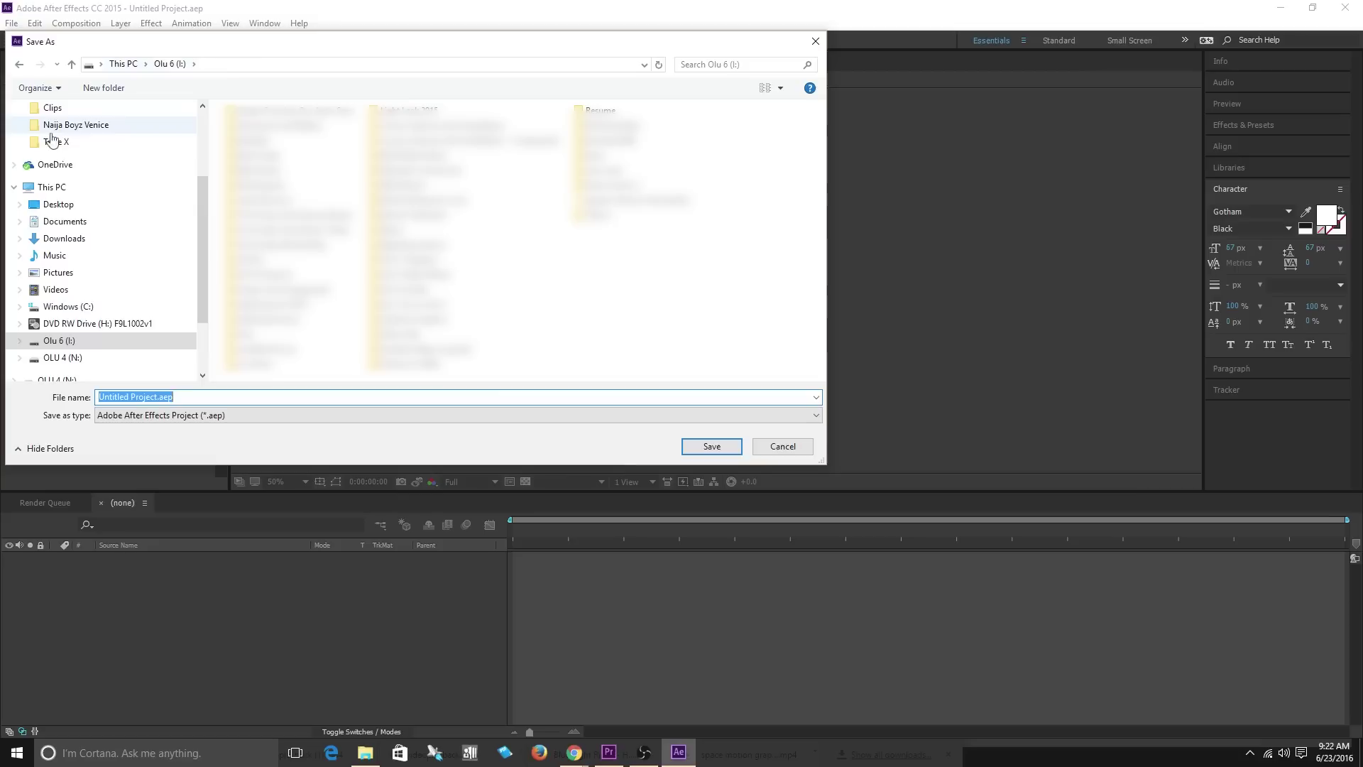
pyautogui.click(57, 204)
pyautogui.click(170, 396)
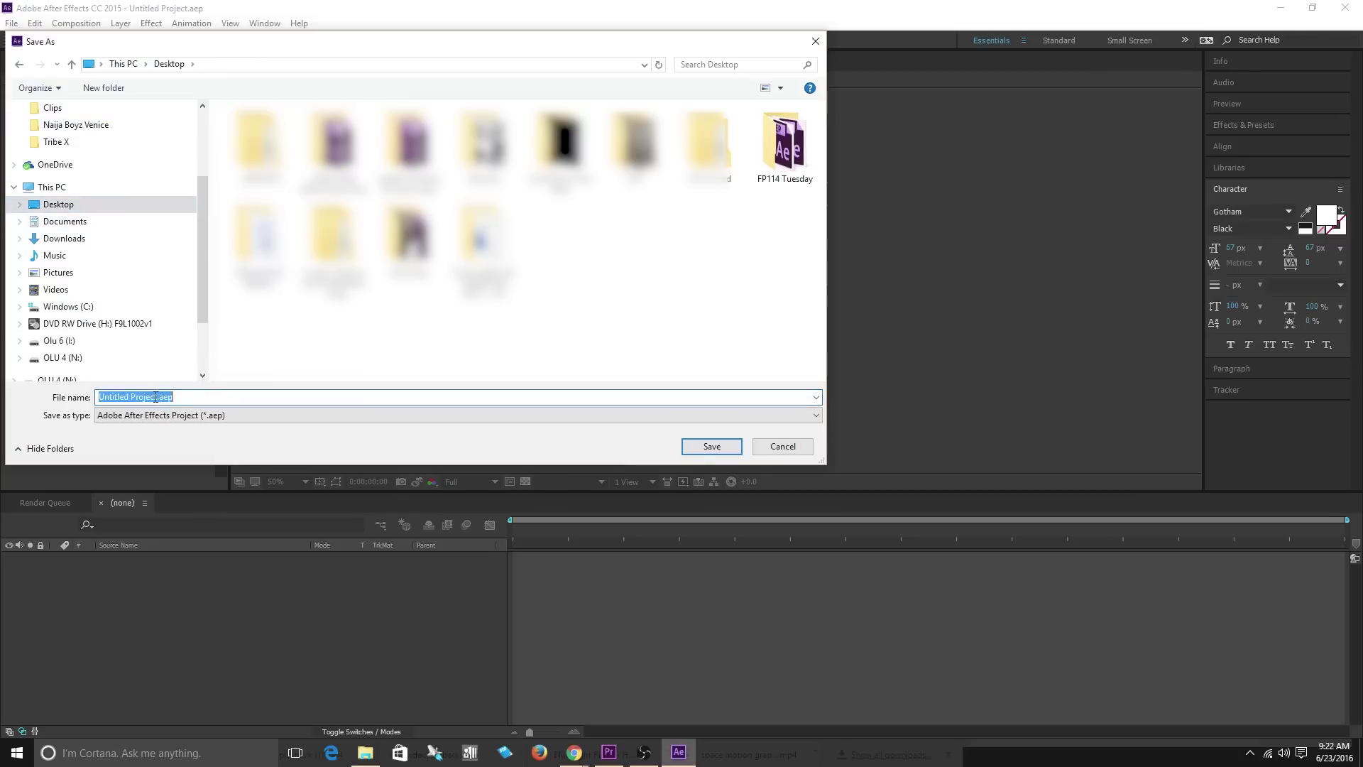
pyautogui.moveTo(158, 397); pyautogui.dragTo(66, 399)
pyautogui.write('text')
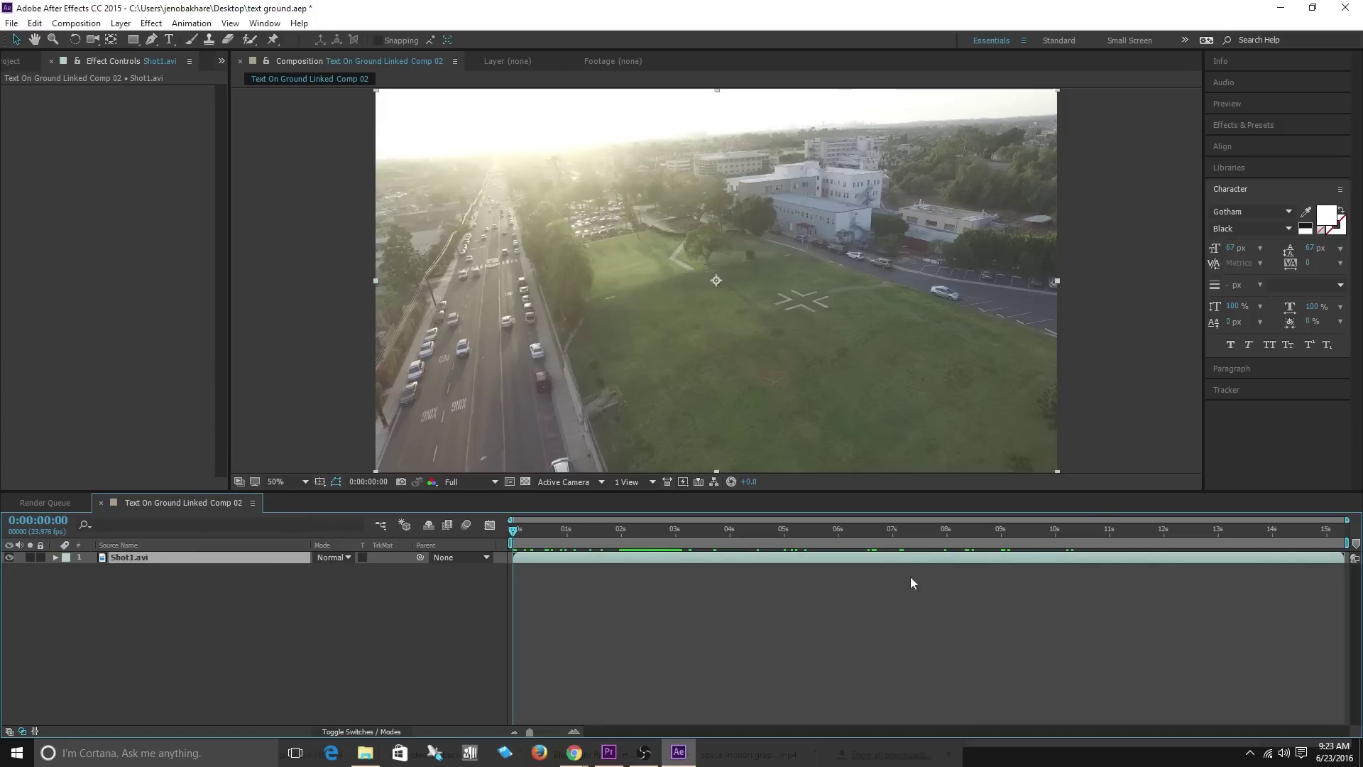
# Apply the 3D Camera Tracker to Shot1.avi from the Tracker panel and let it solve
pyautogui.click(1250, 390)
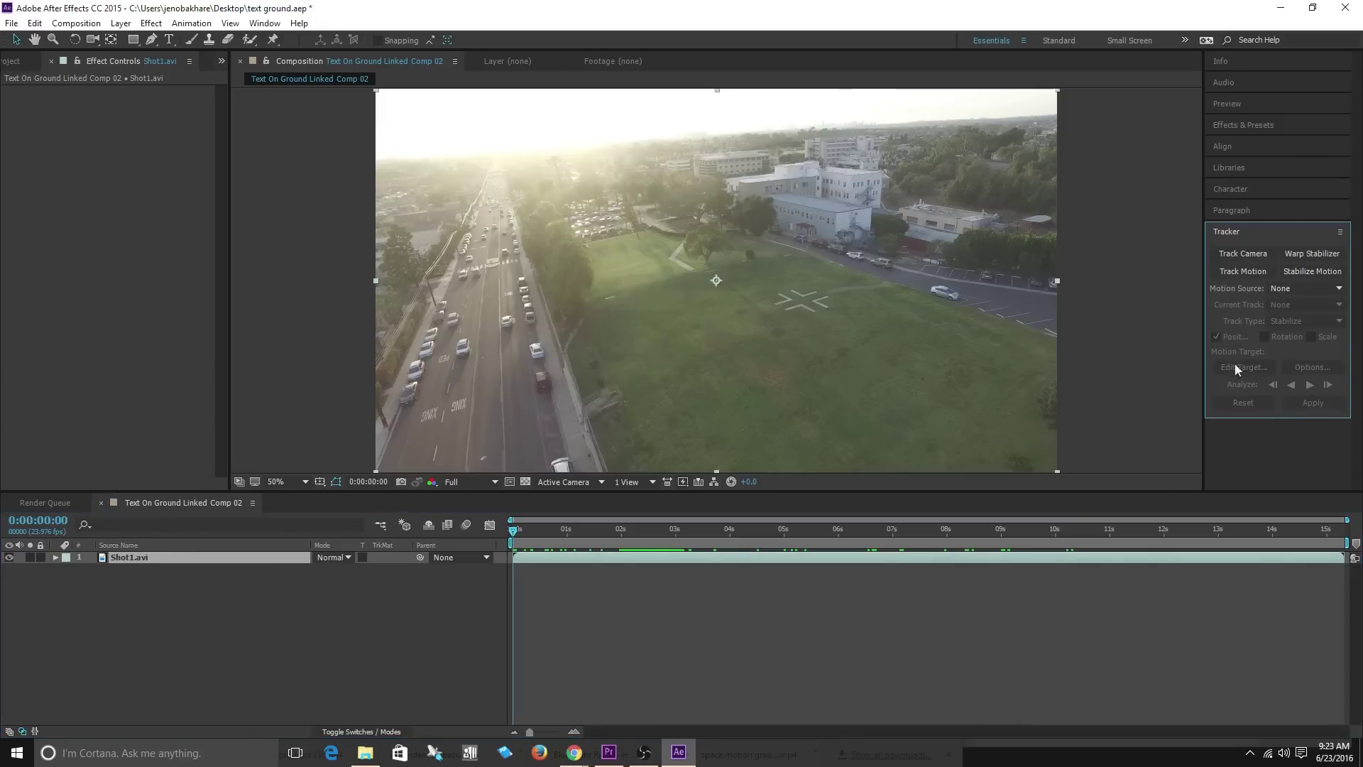
pyautogui.click(275, 23)
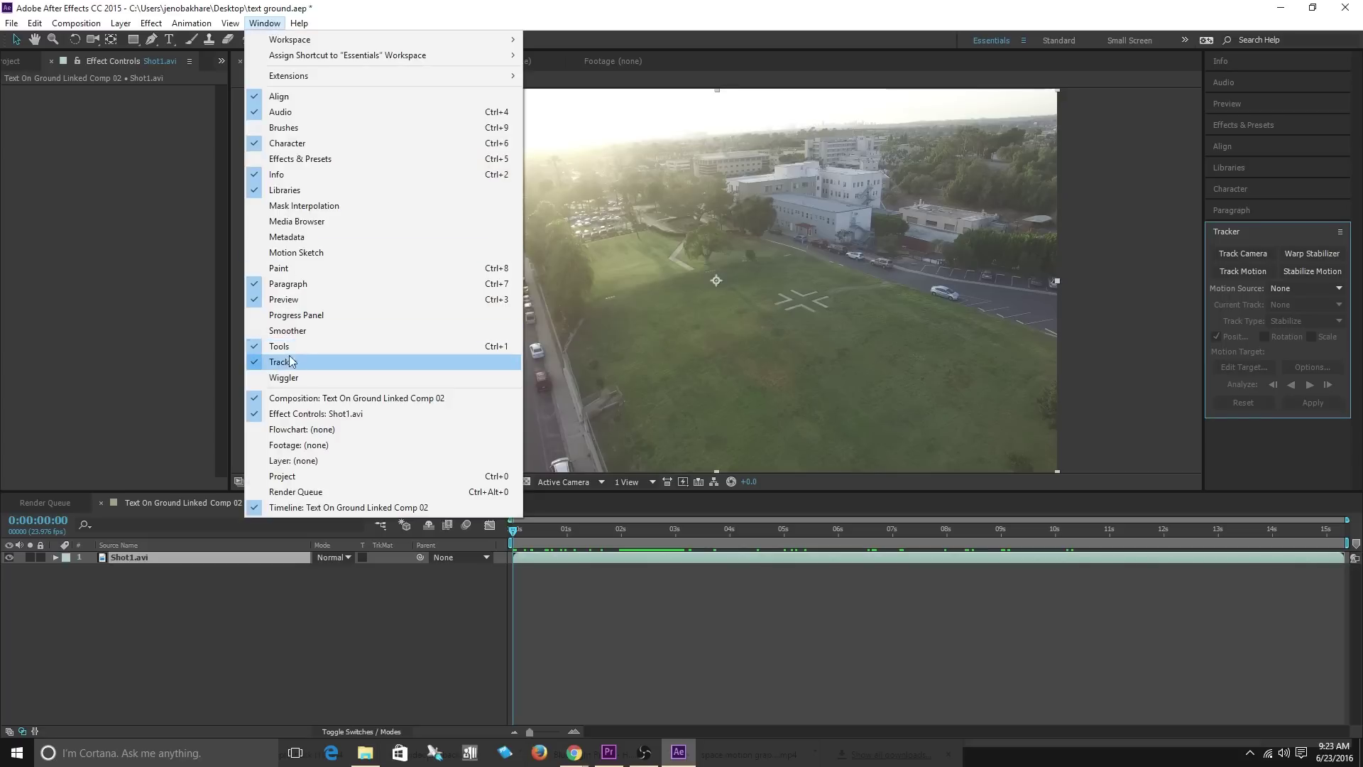
pyautogui.click(264, 20)
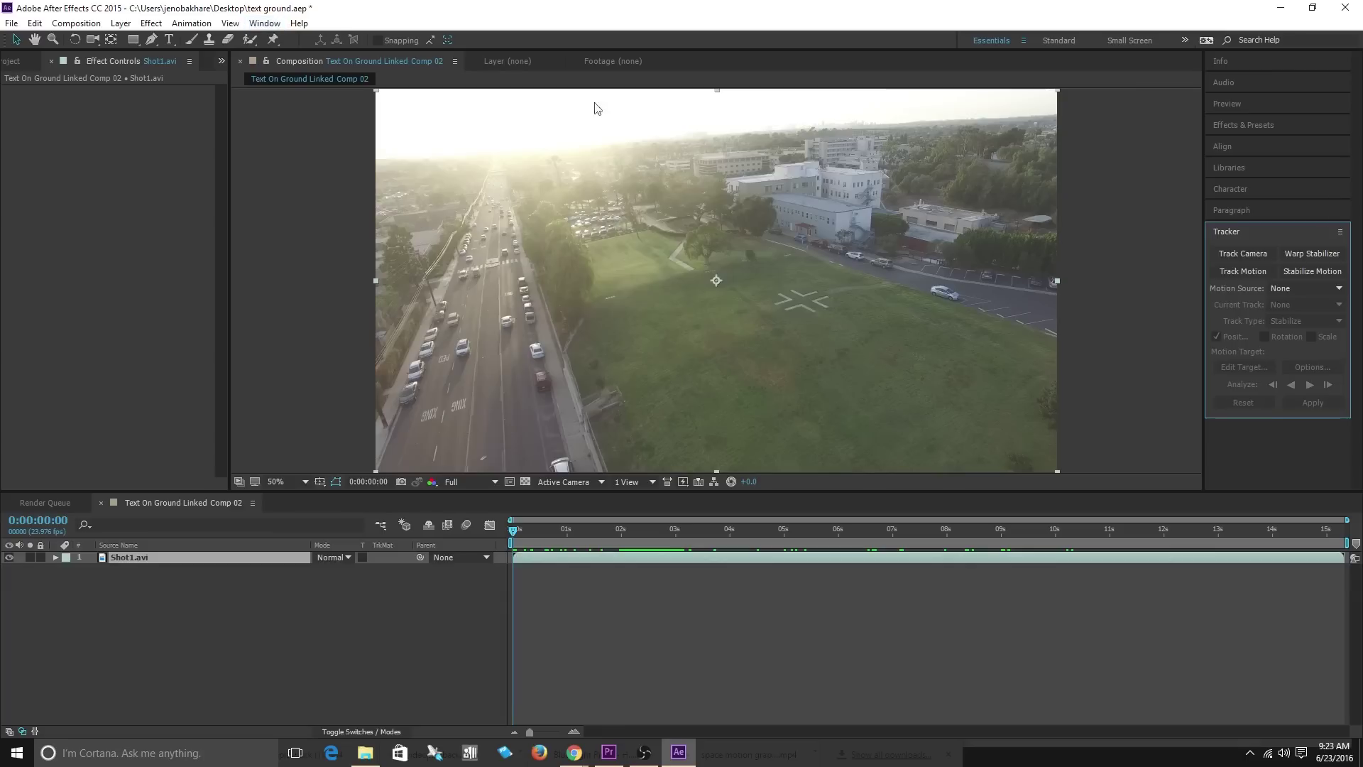
pyautogui.click(1250, 250)
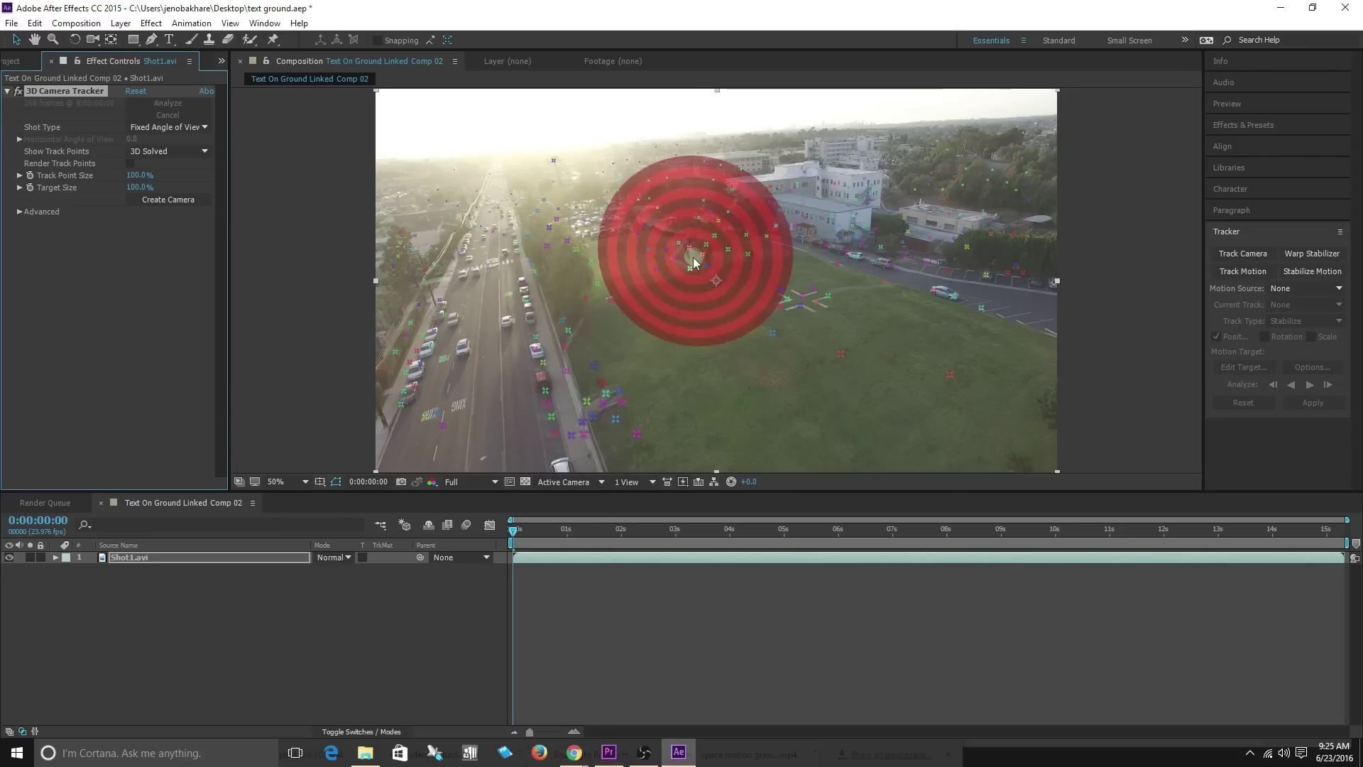
# Reveal Shot1.avi's 3D Camera Tracker effect and bring up creation options for a grass target
pyautogui.click(56, 558)
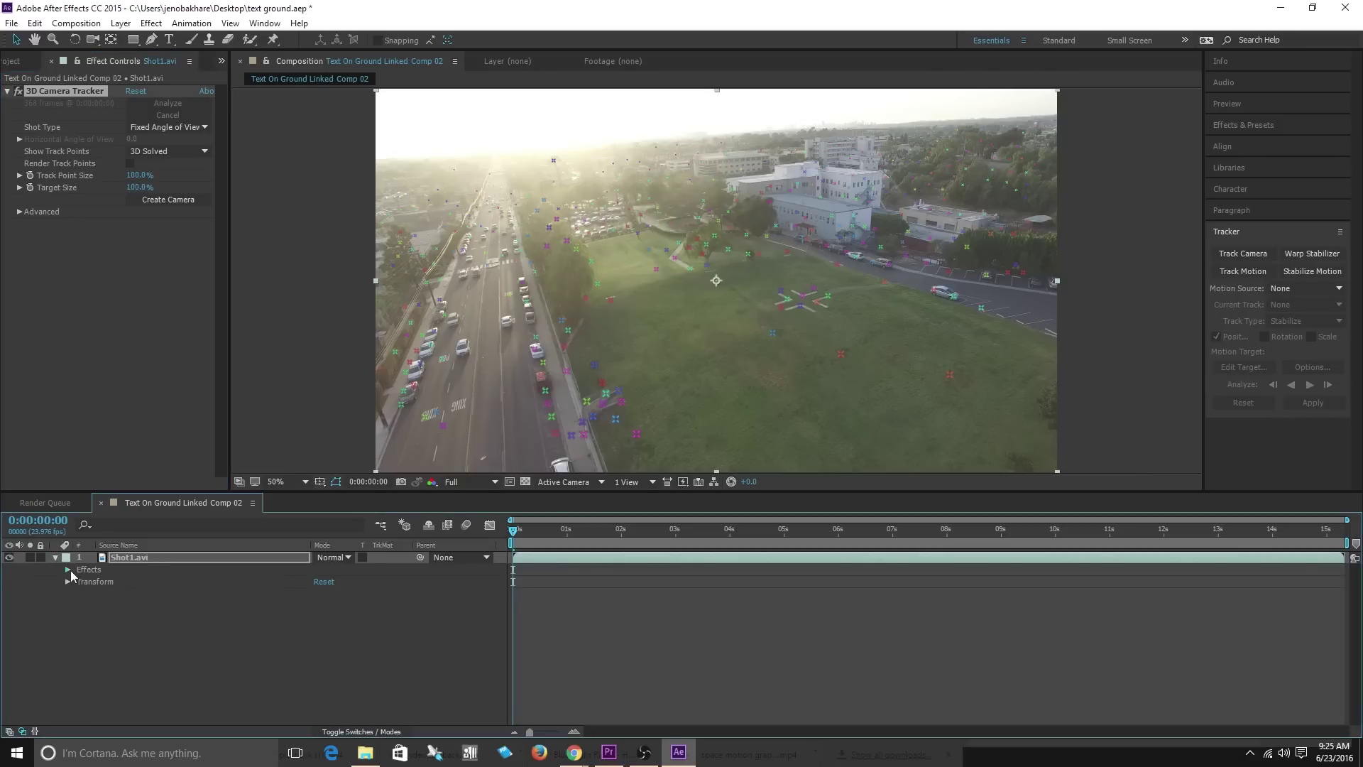
pyautogui.click(69, 570)
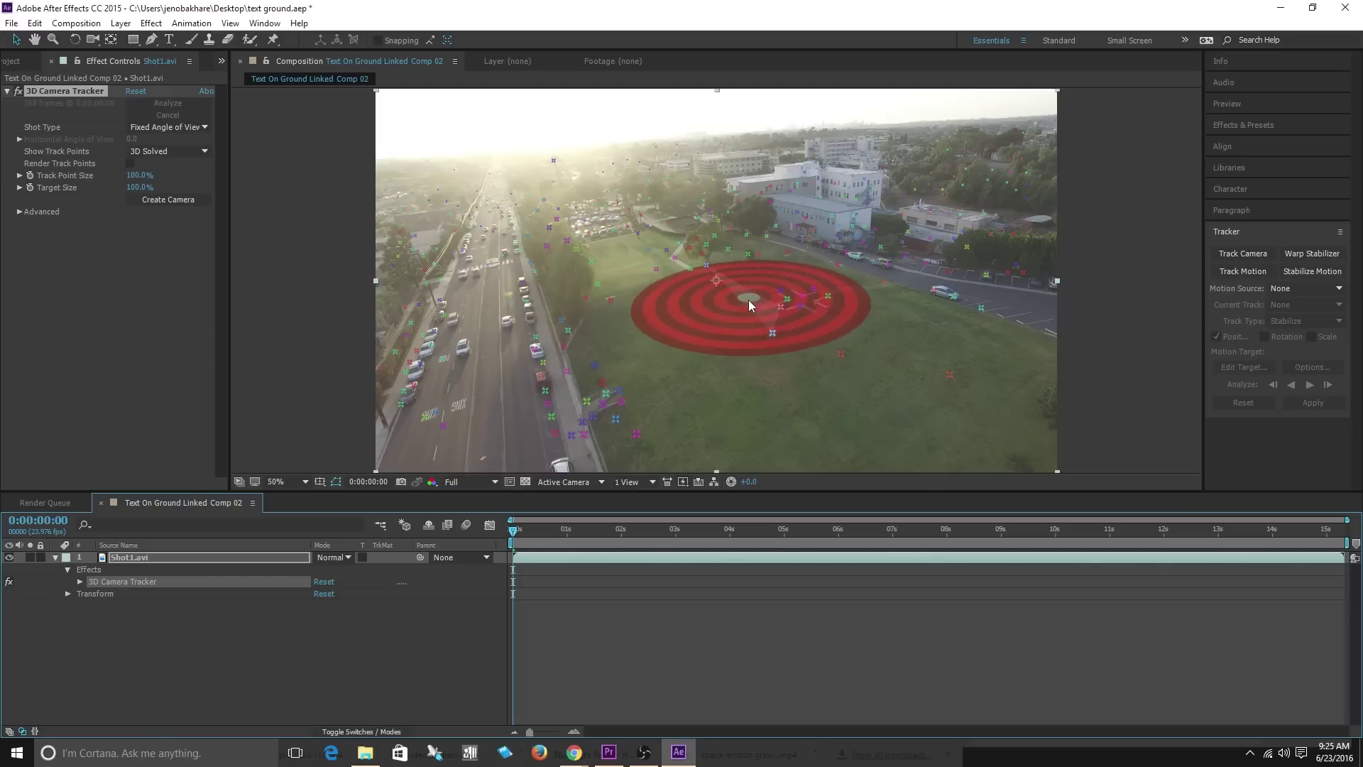
pyautogui.rightClick(749, 300)
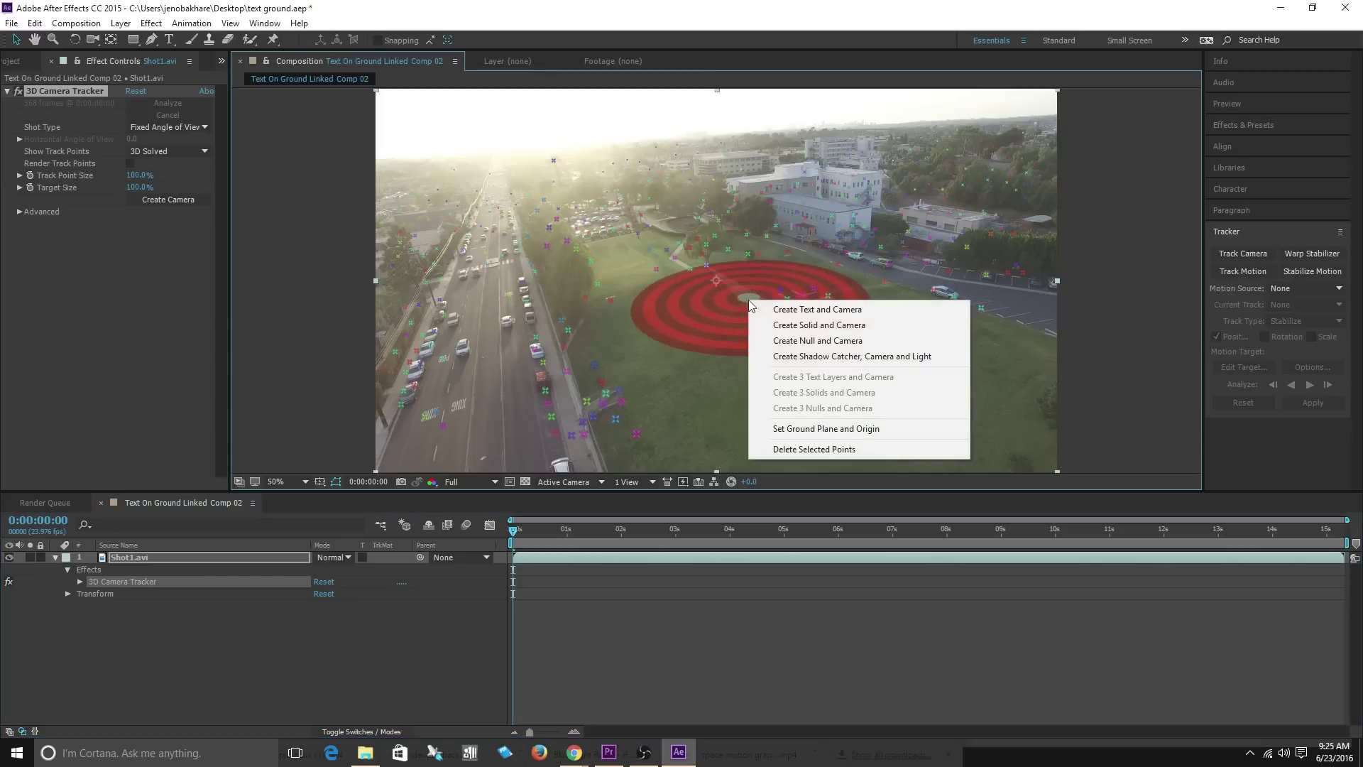
# Create text and a tracker camera at the grass target, retyping the placeholder as 'Hello'
pyautogui.click(787, 313)
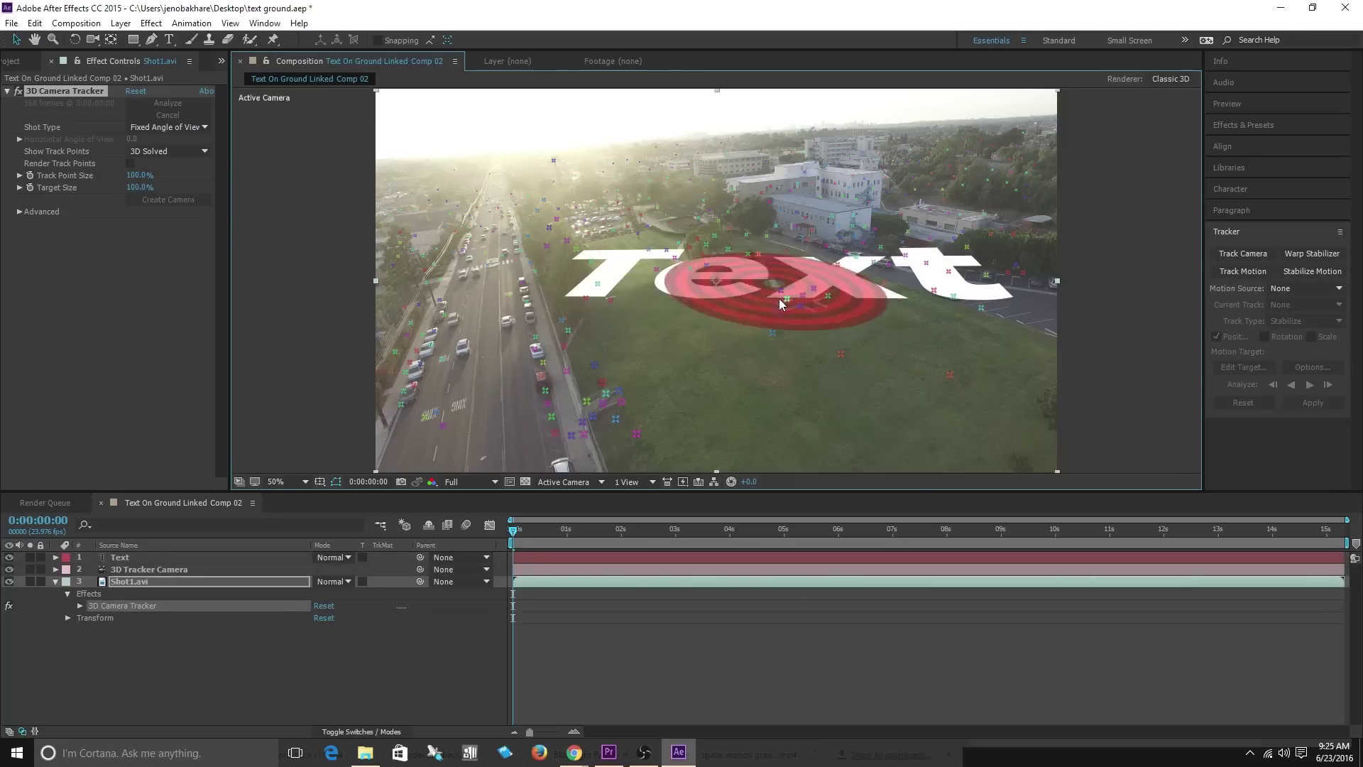
pyautogui.click(169, 39)
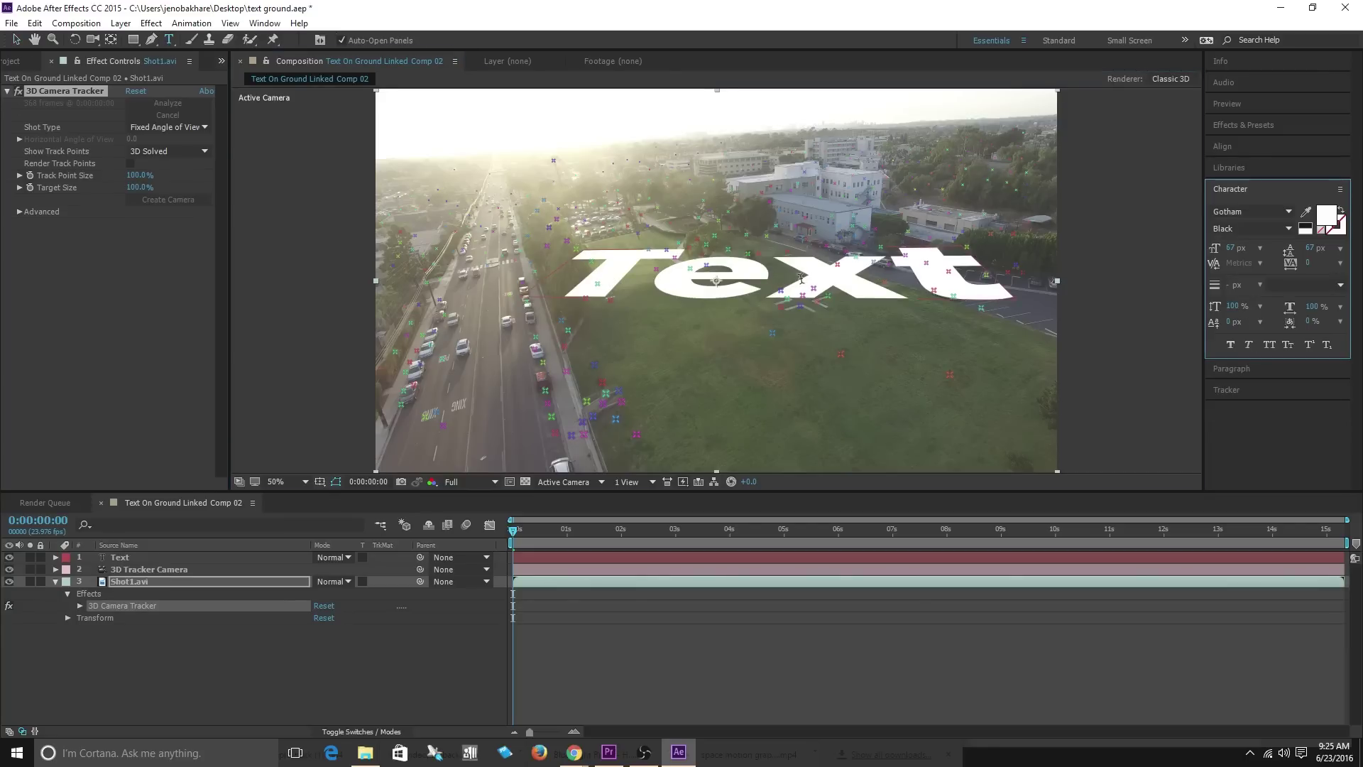
pyautogui.doubleClick(800, 278)
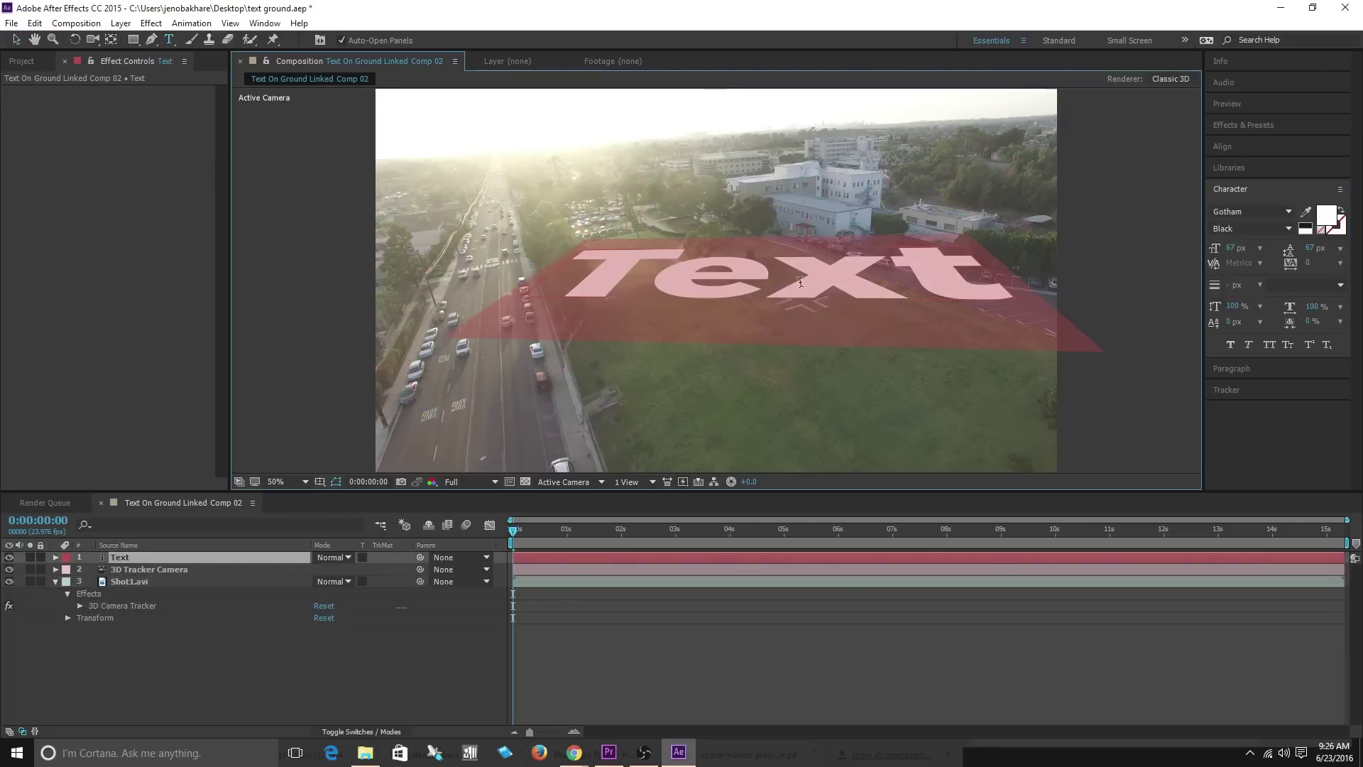
pyautogui.write('He')
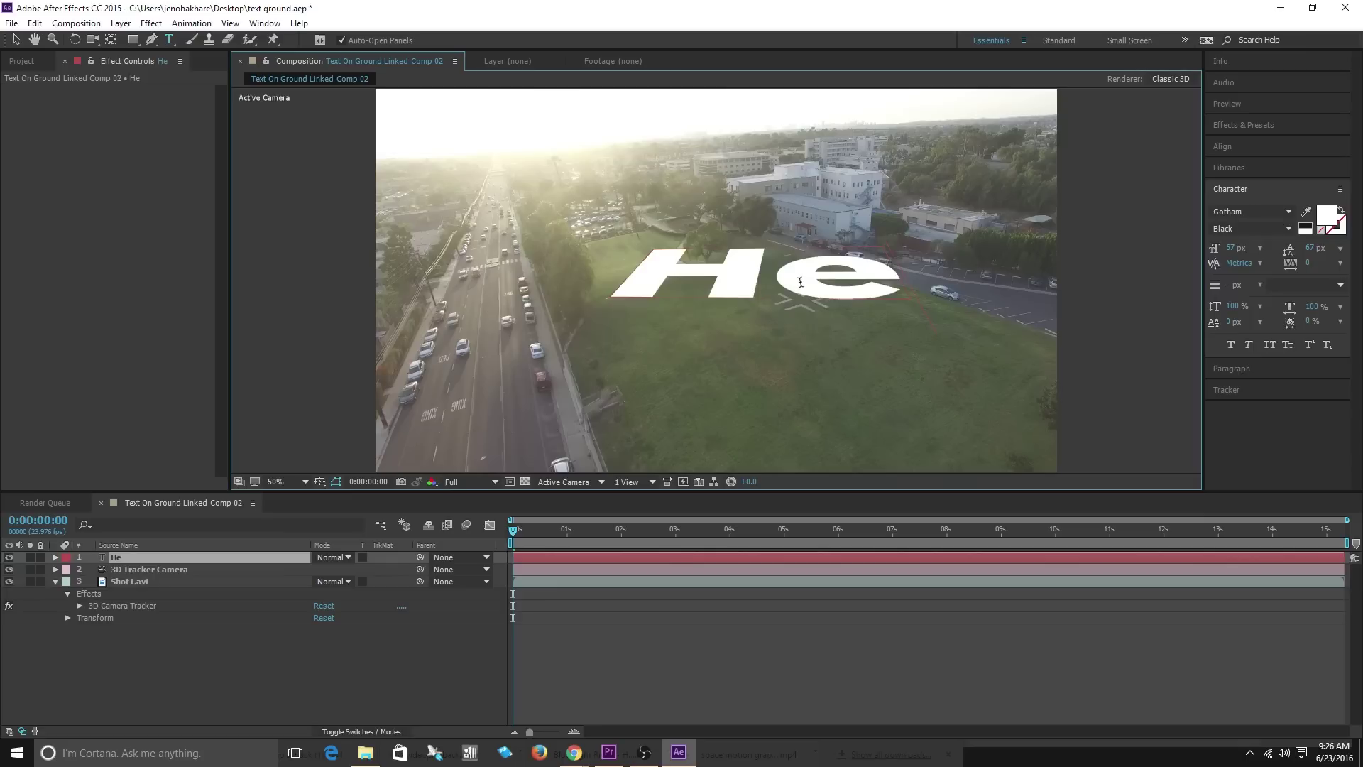
pyautogui.write('llo')
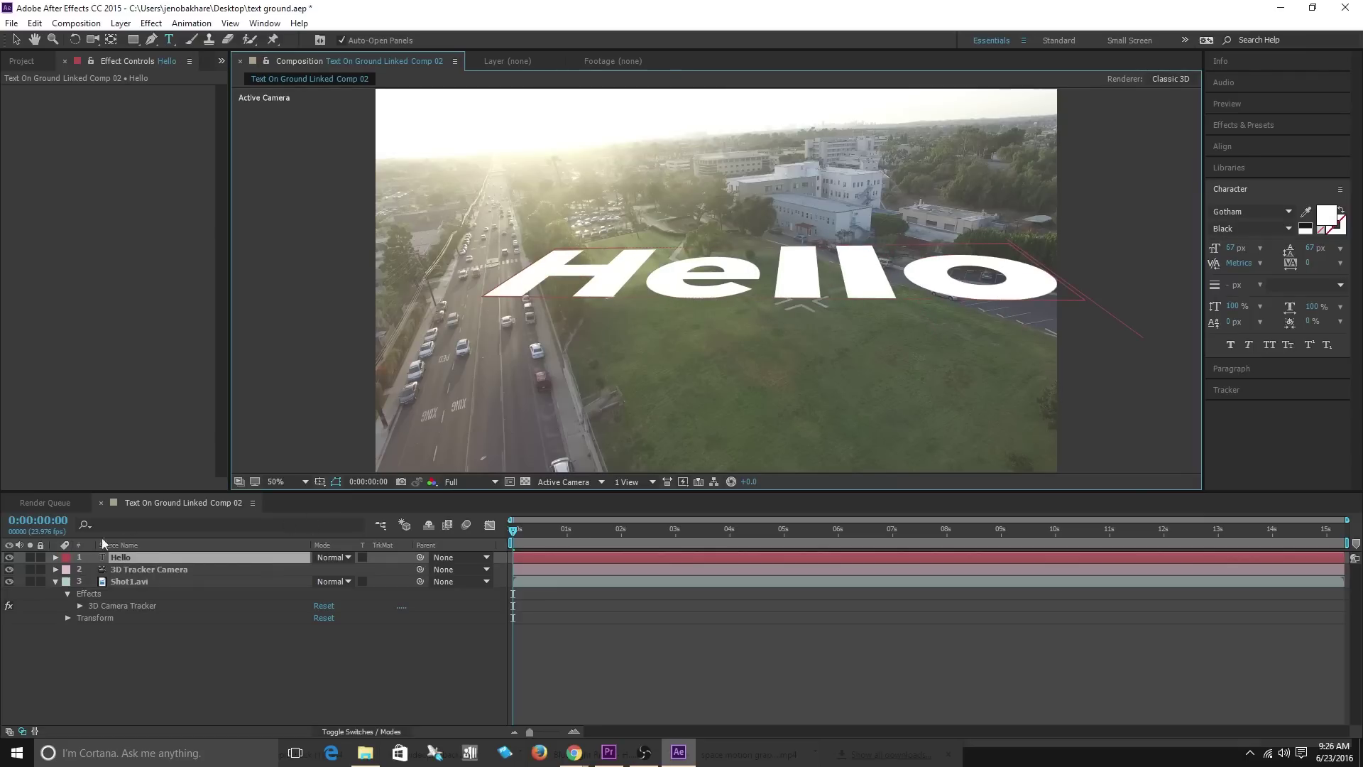
# Scale down the Hello text and check it at a later frame
pyautogui.click(56, 557)
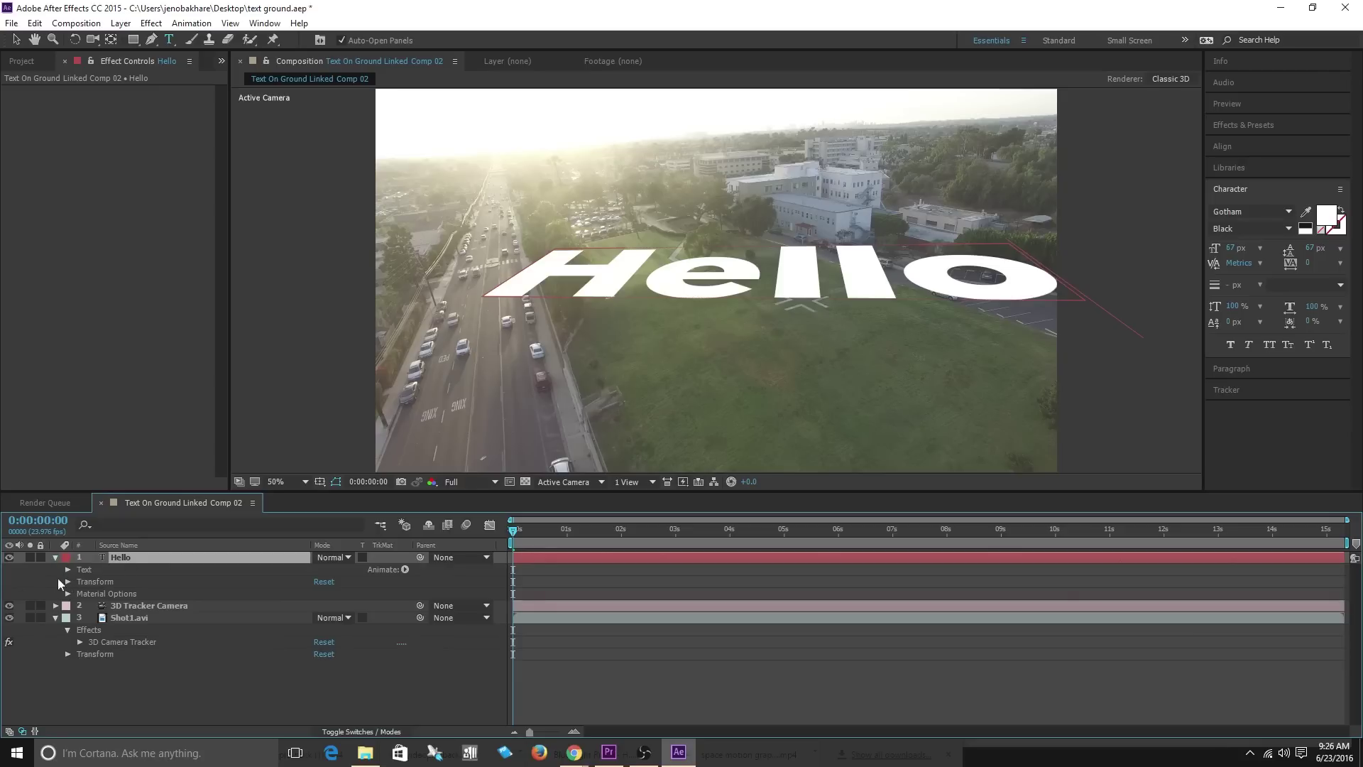
pyautogui.click(68, 582)
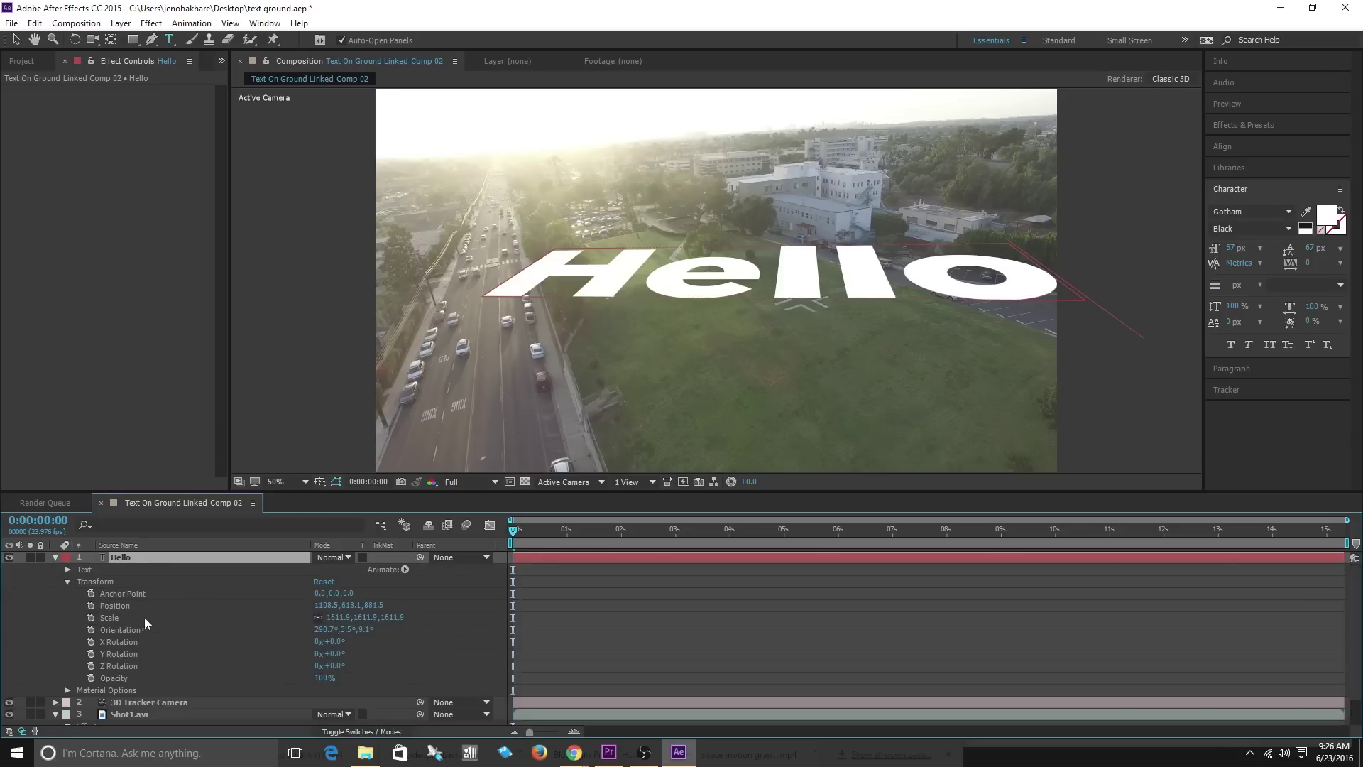
pyautogui.moveTo(340, 616); pyautogui.dragTo(373, 626)
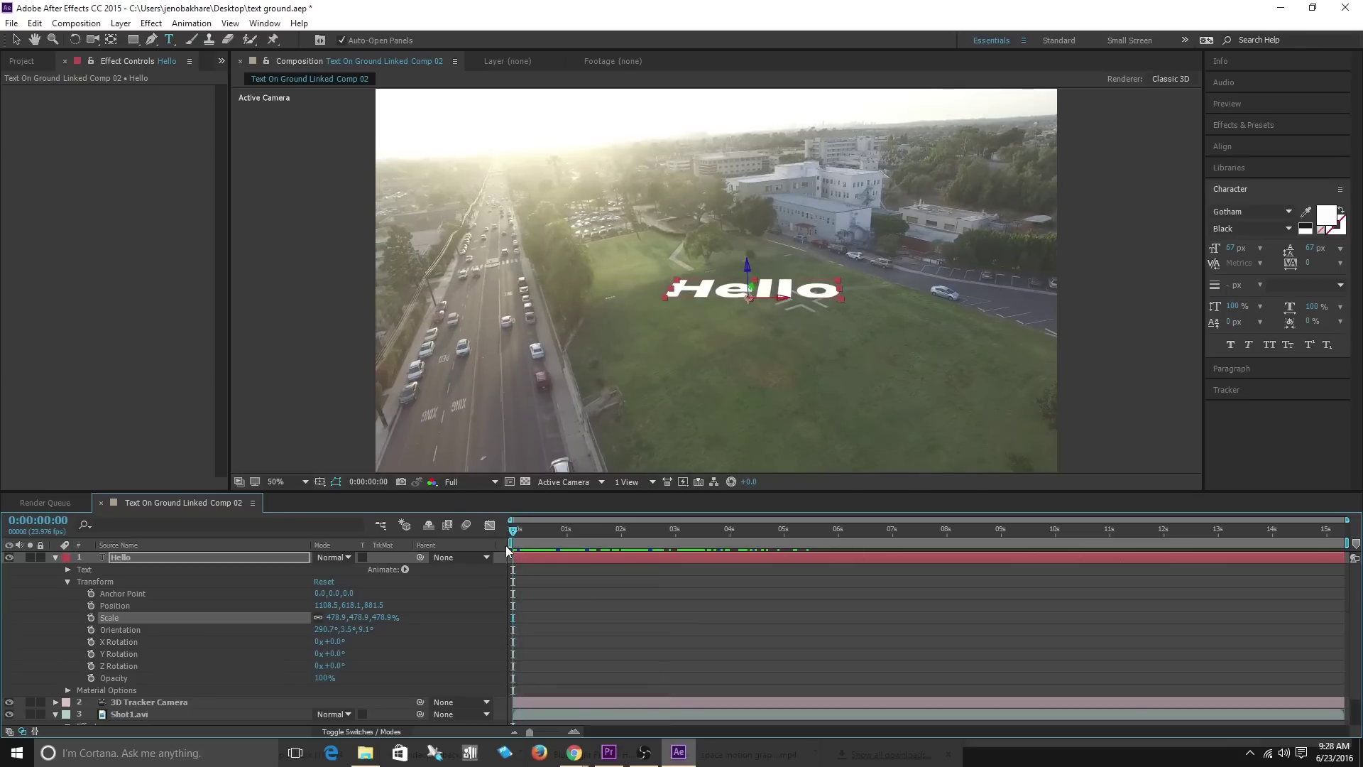
pyautogui.moveTo(514, 533)
pyautogui.mouseDown()
pyautogui.moveTo(709, 539)
pyautogui.moveTo(505, 540)
pyautogui.mouseUp()
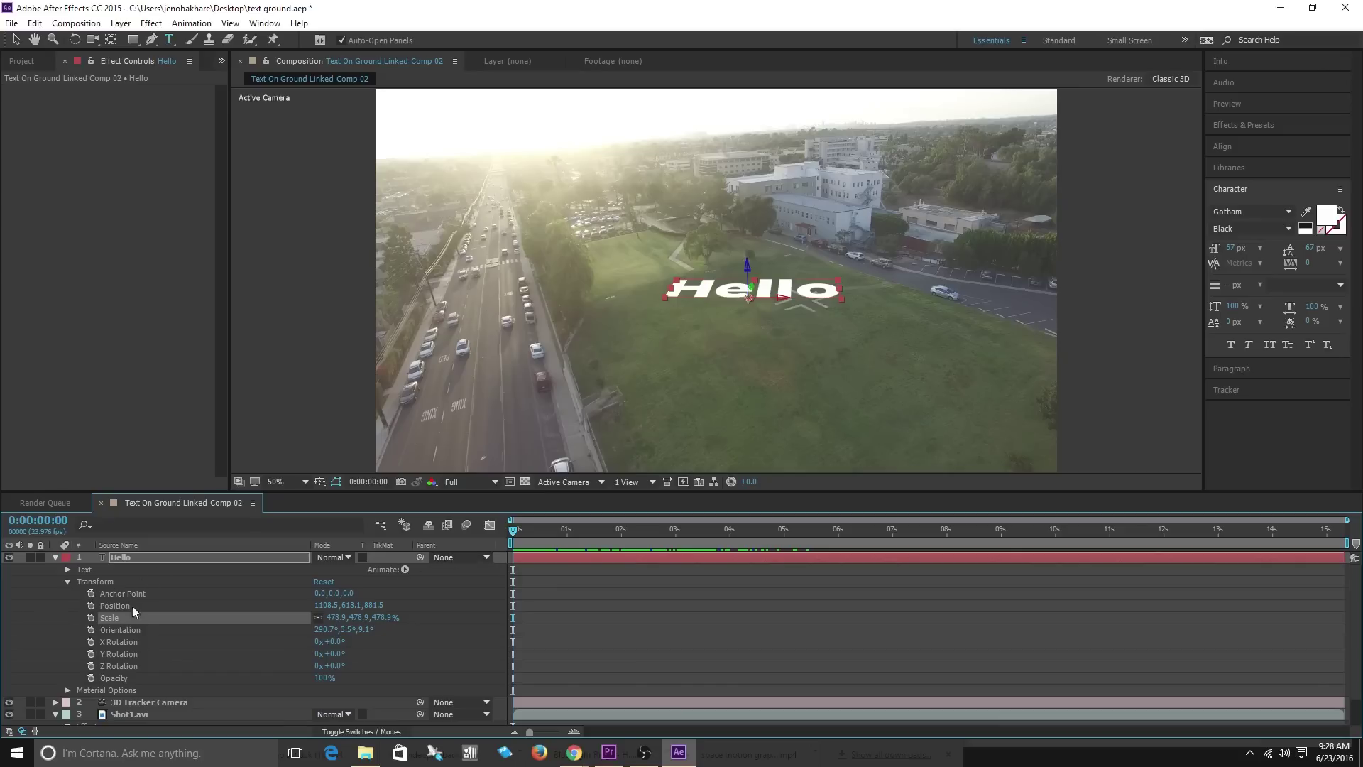
# Set Orientation Z to 333.1° and X Rotation to about 95° so Hello stands upright
pyautogui.click(220, 630)
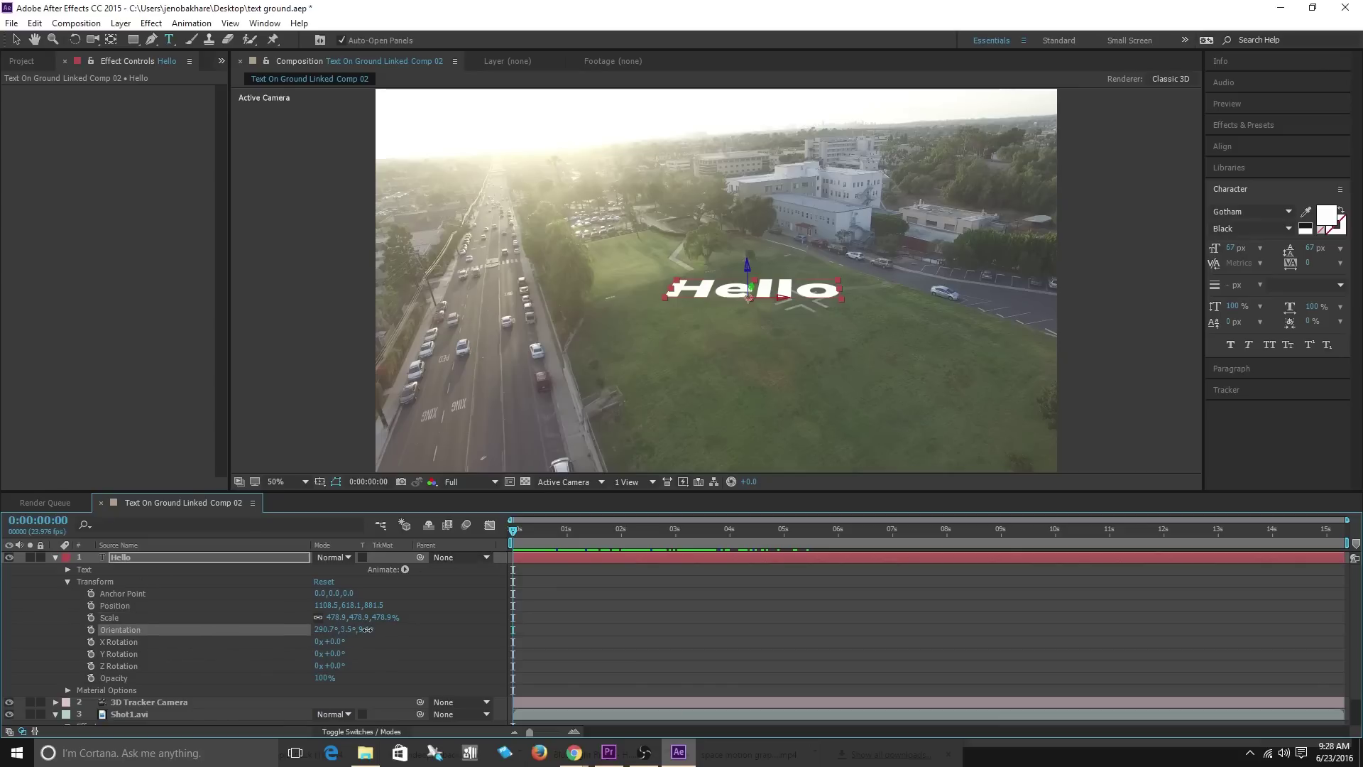
pyautogui.moveTo(366, 629); pyautogui.dragTo(341, 629)
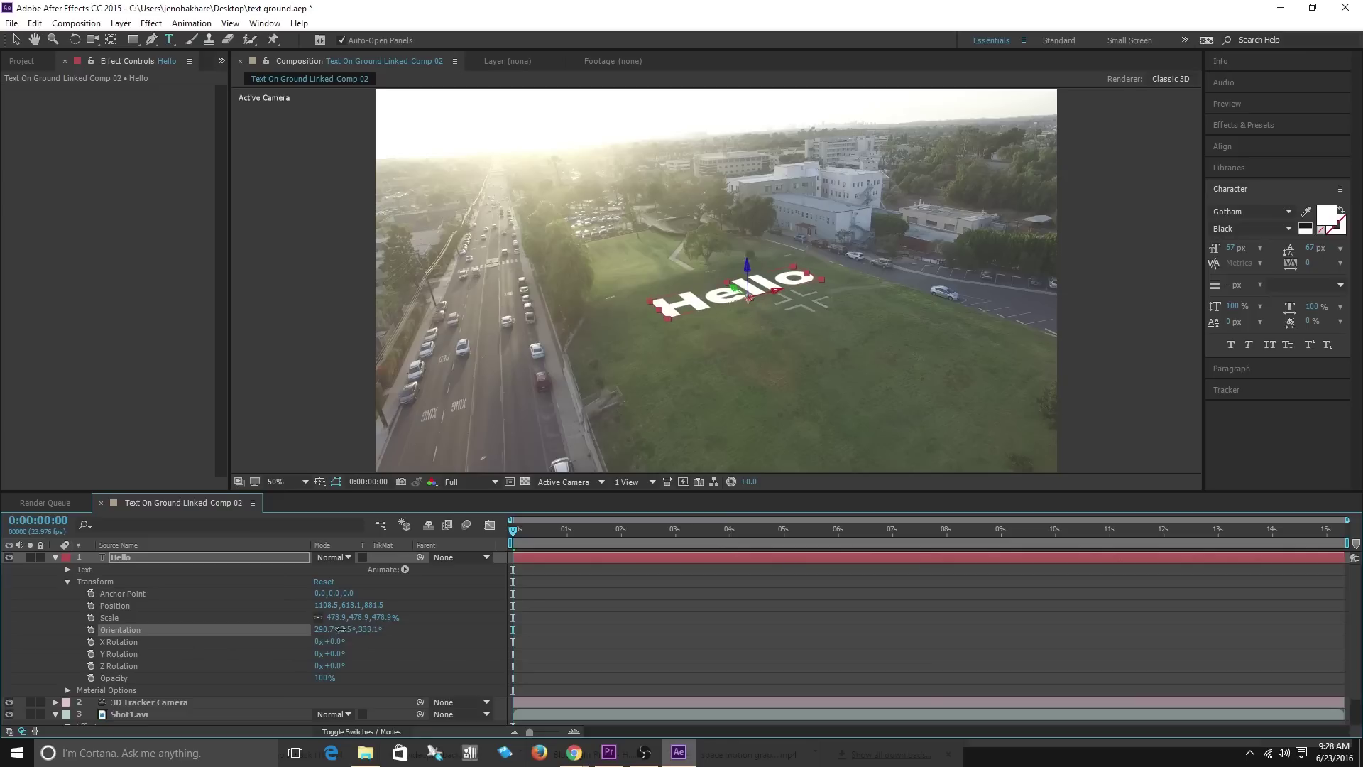
pyautogui.click(183, 641)
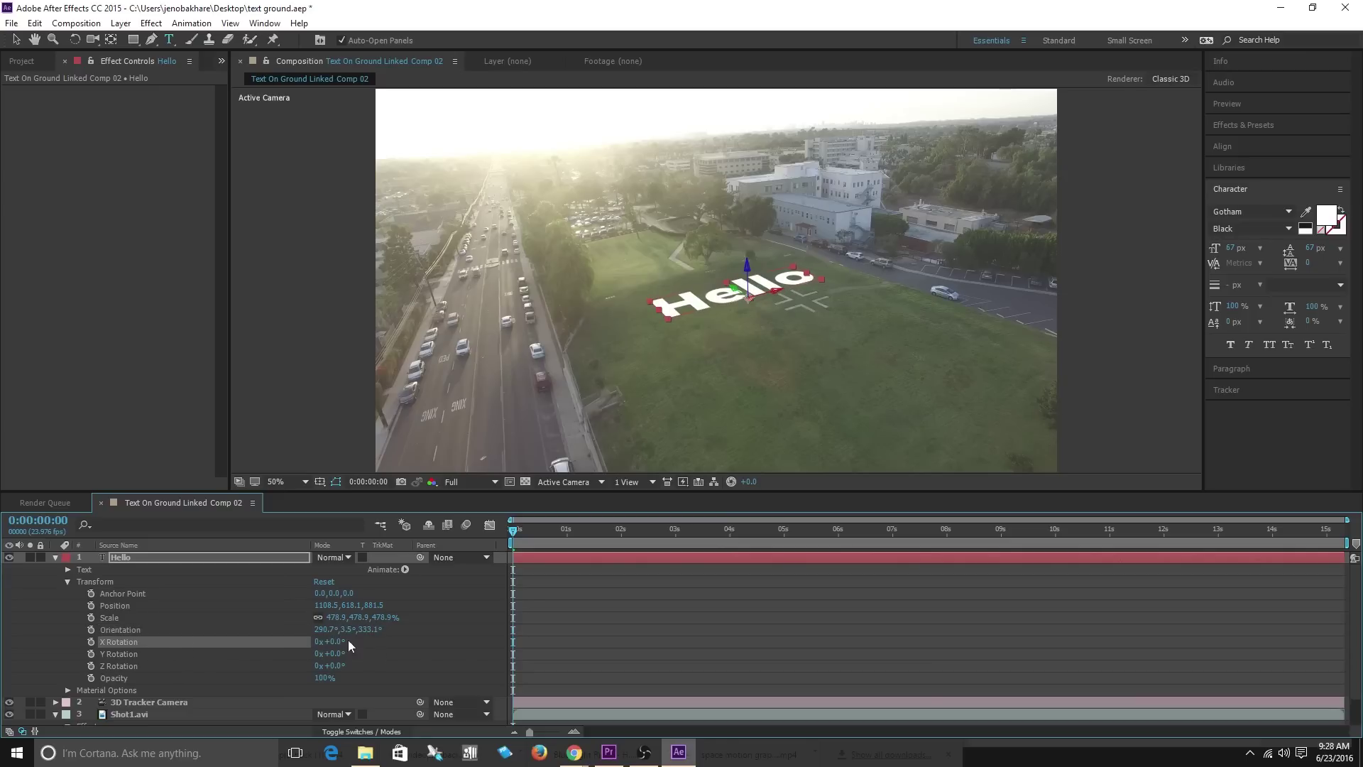
pyautogui.moveTo(347, 640); pyautogui.dragTo(397, 637)
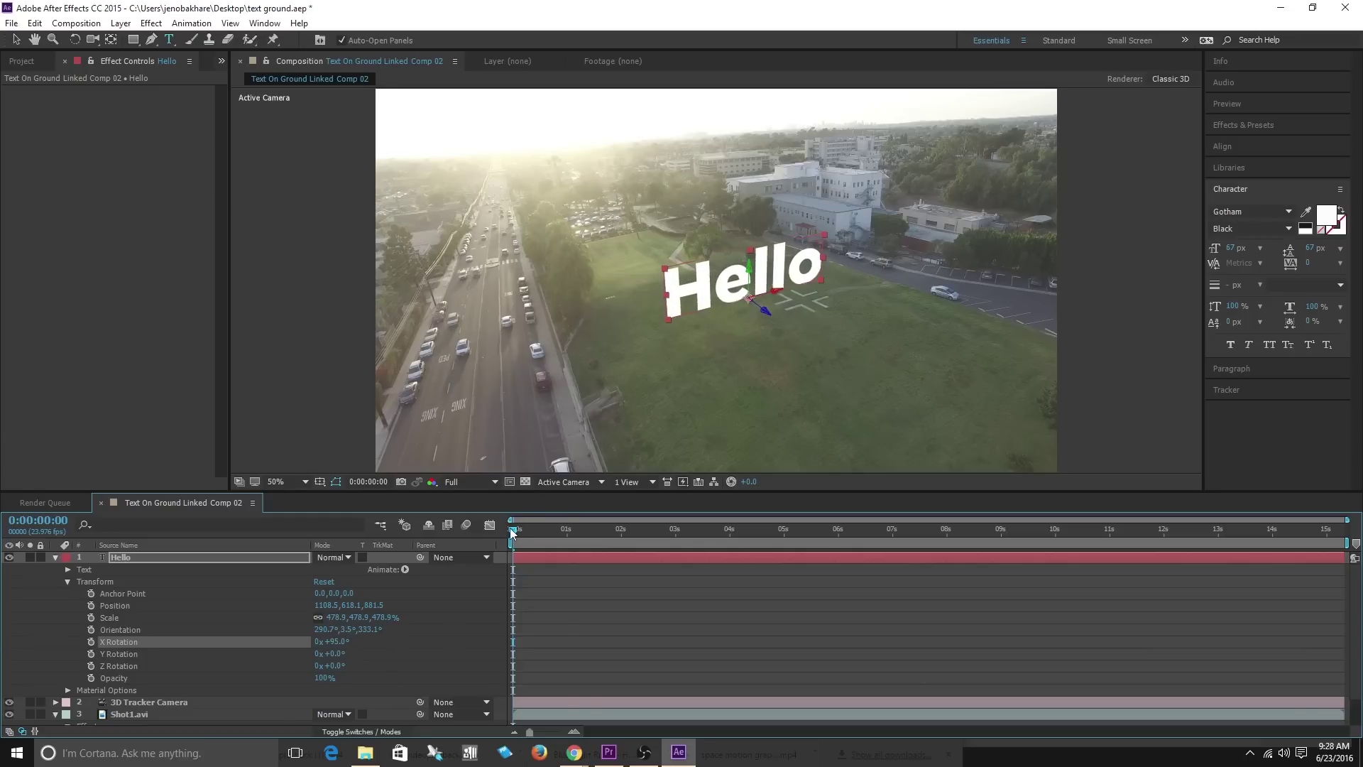
pyautogui.moveTo(513, 532); pyautogui.dragTo(648, 532)
# Duplicate the Hello text layer, creating a 'Hello 2' copy
pyautogui.click(67, 582)
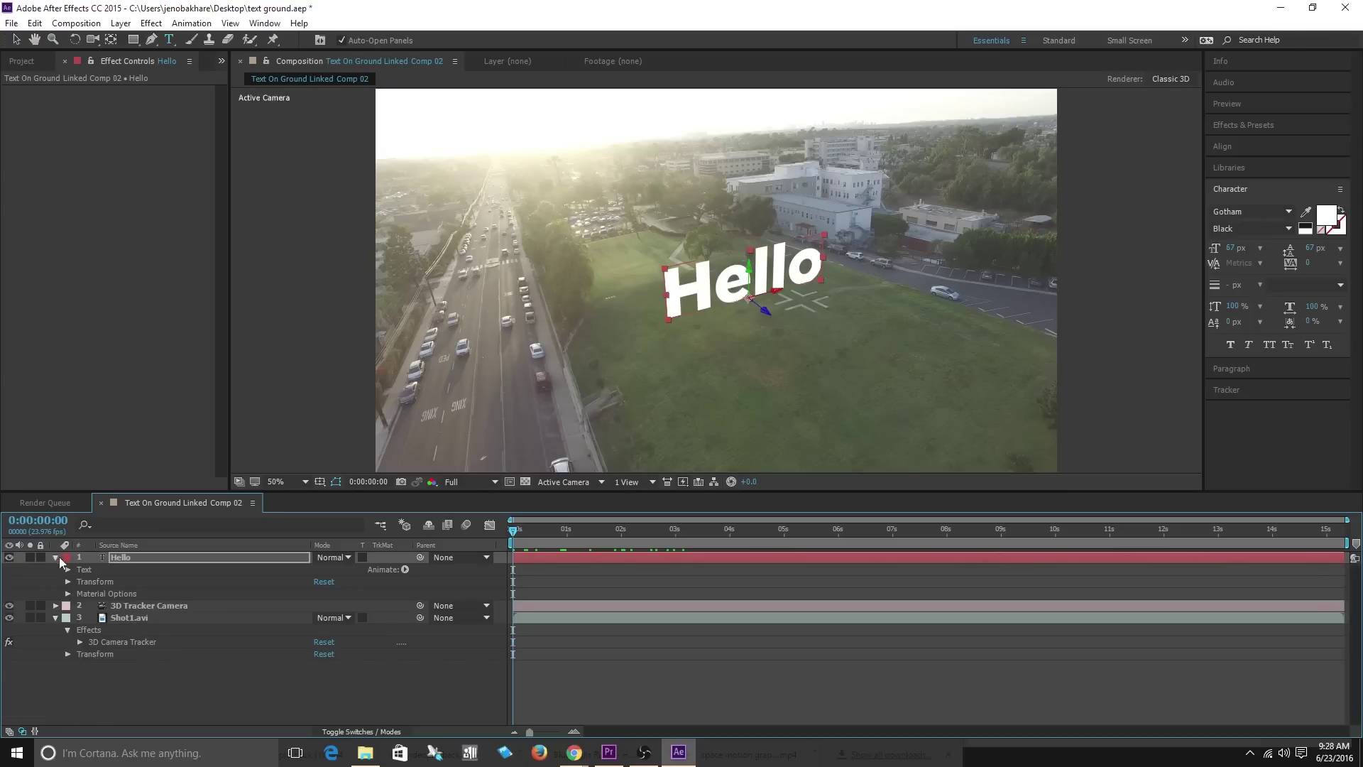
pyautogui.click(56, 557)
pyautogui.click(169, 556)
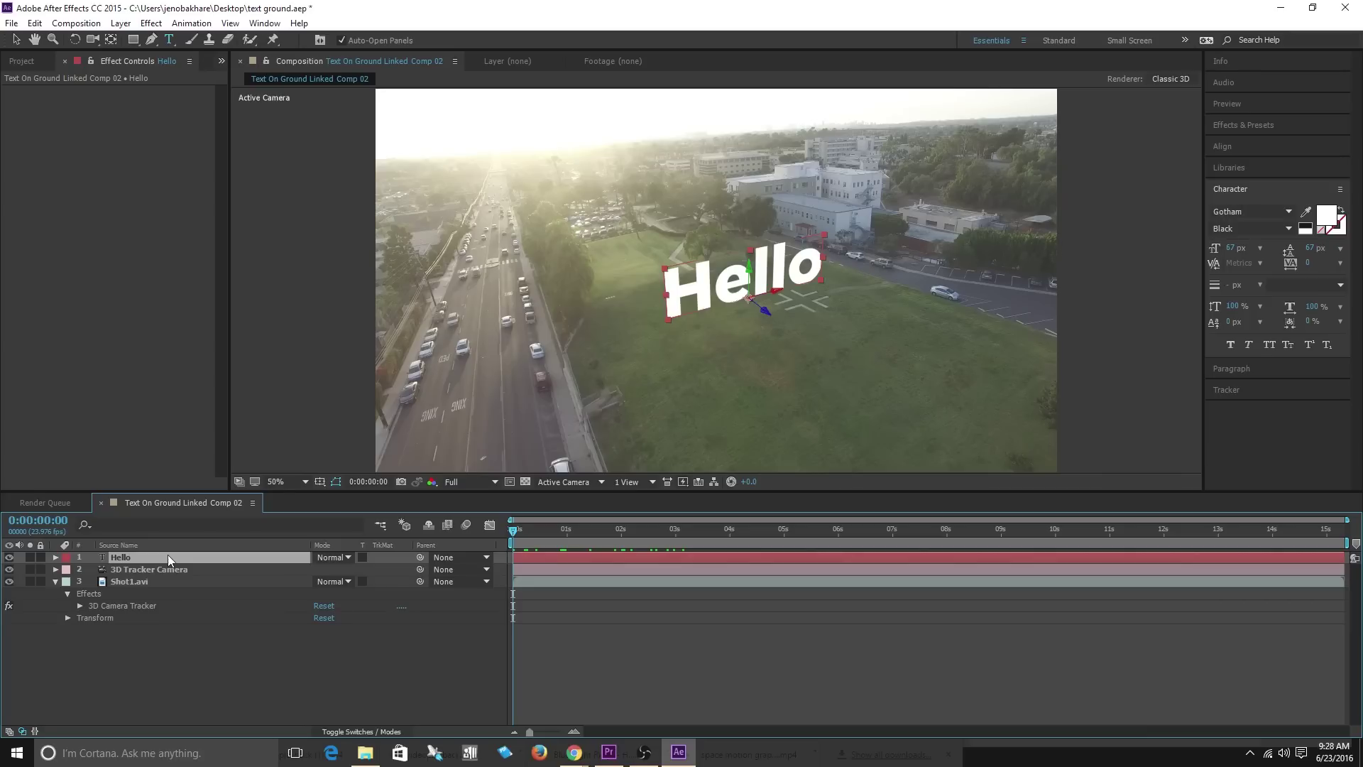
pyautogui.hotkey('ctrl', 'd')
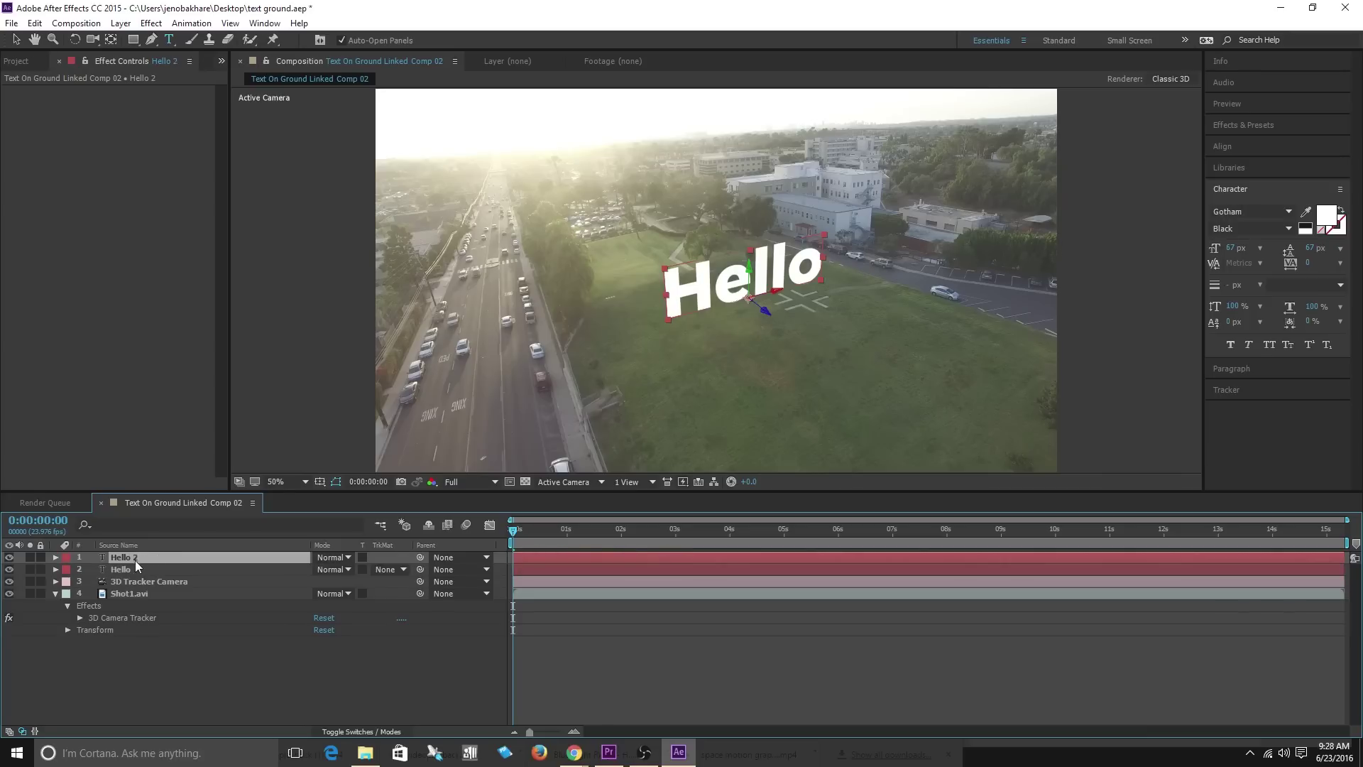
# Lay the Hello 2 copy flat on the grass with about 1° X Rotation
pyautogui.click(55, 556)
pyautogui.click(68, 569)
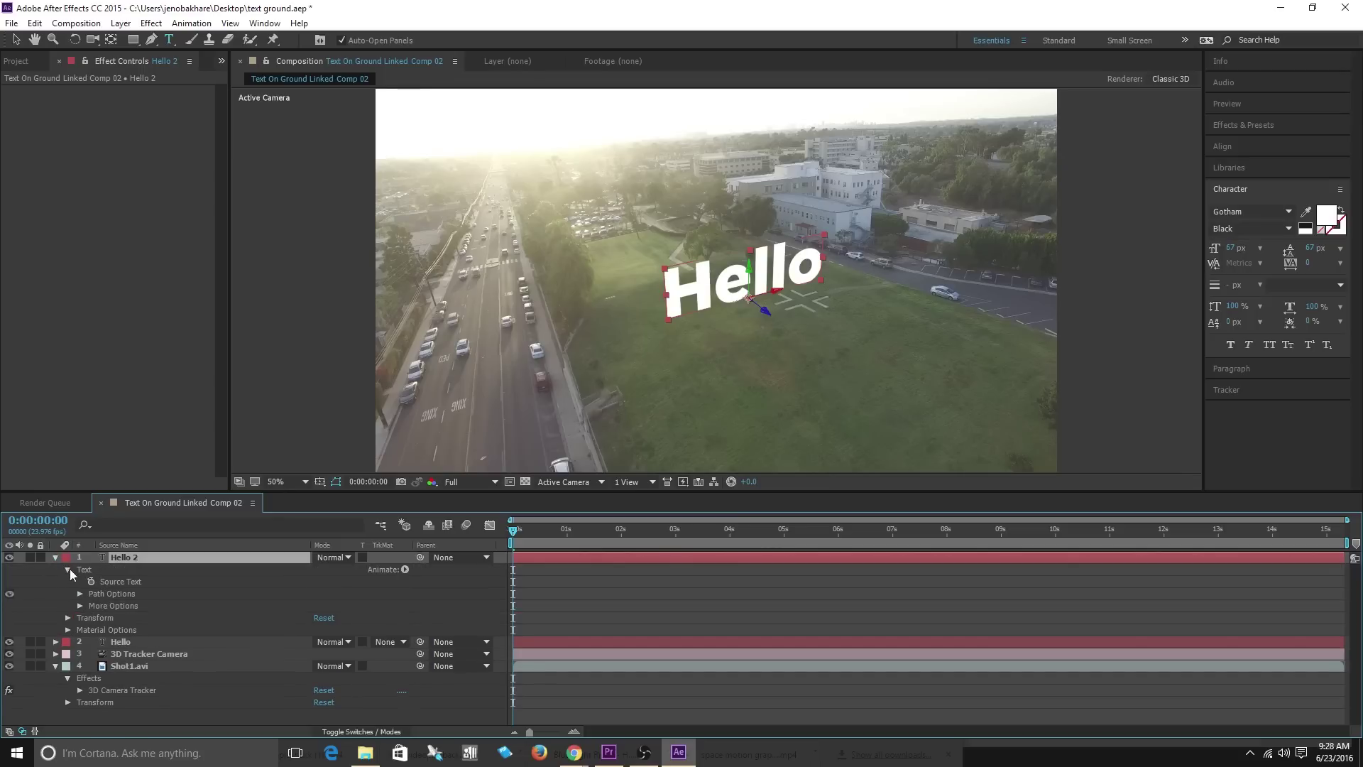
pyautogui.click(68, 569)
pyautogui.click(68, 581)
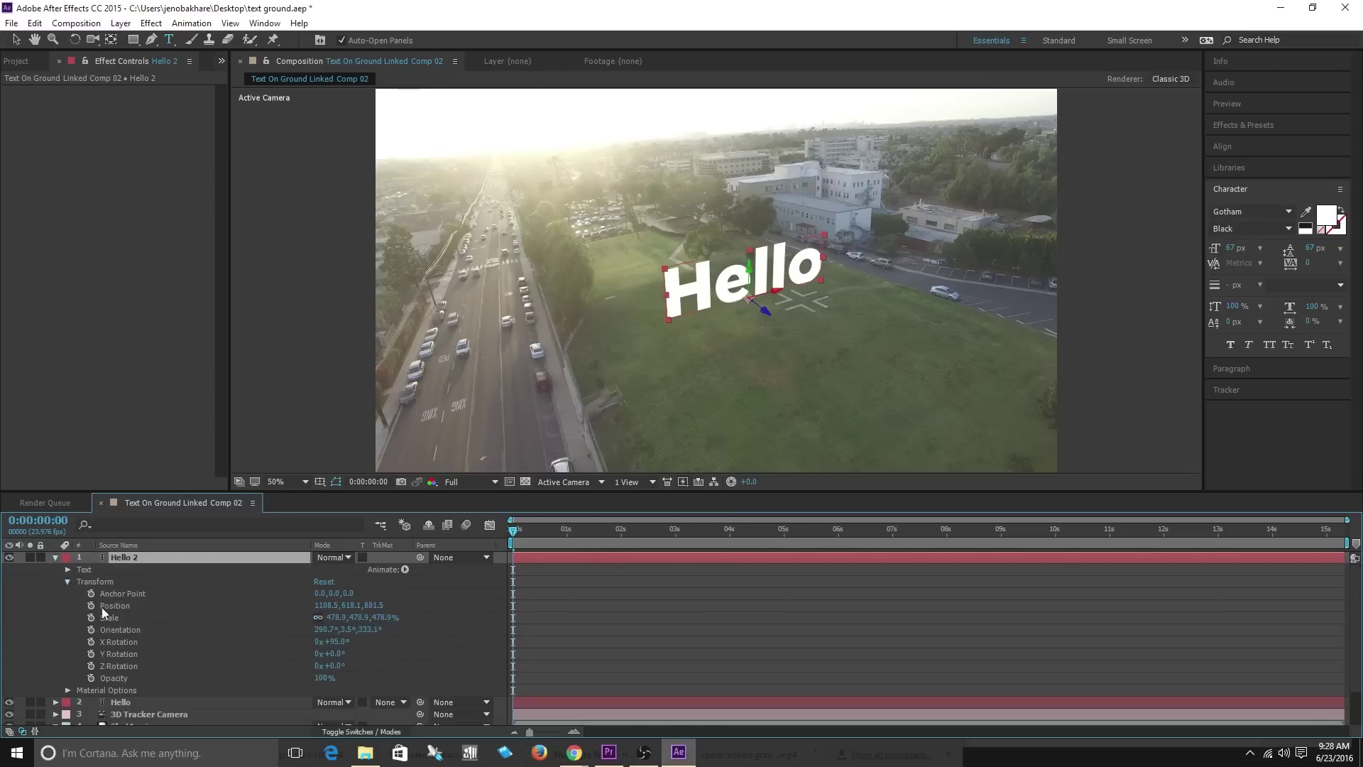
pyautogui.click(199, 653)
pyautogui.click(279, 641)
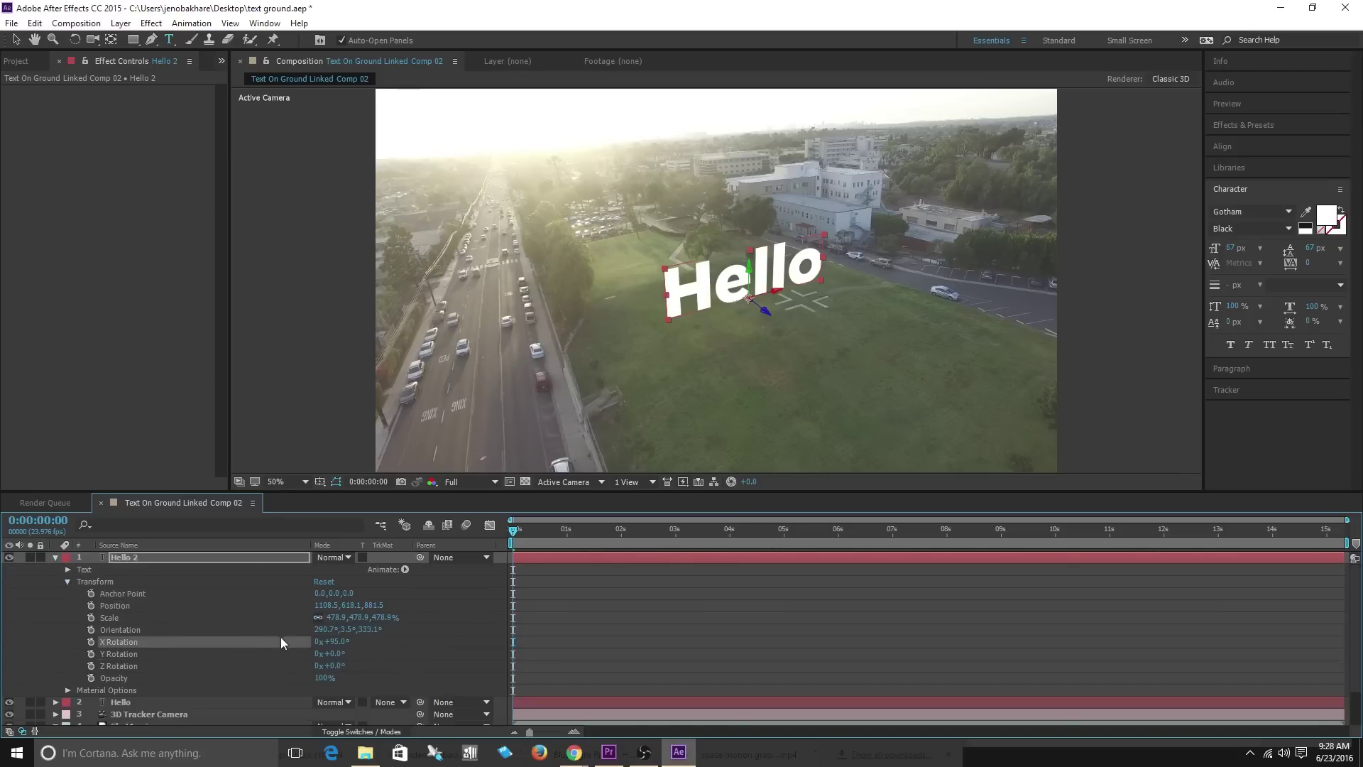
pyautogui.moveTo(339, 641); pyautogui.dragTo(280, 647)
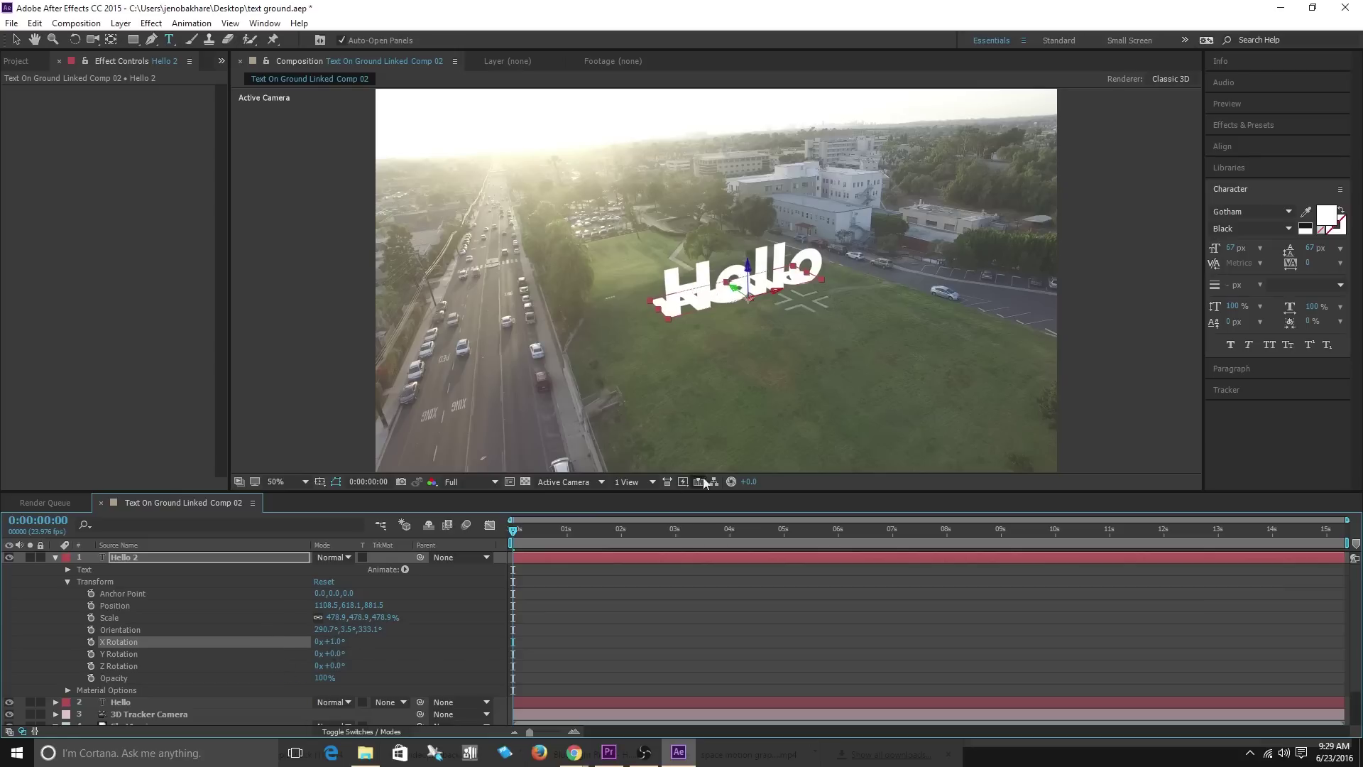
pyautogui.click(680, 301)
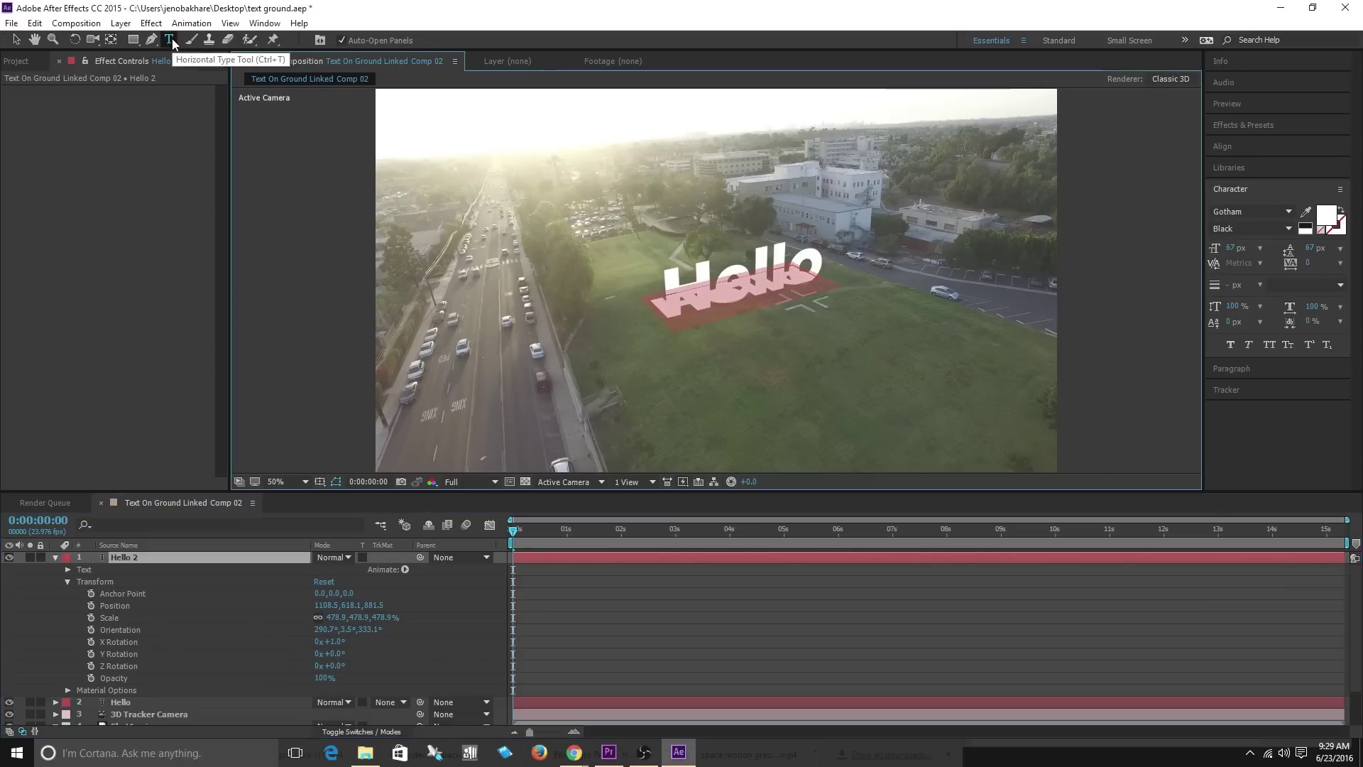
# Change the Hello 2 copy's fill colour to black
pyautogui.click(1332, 218)
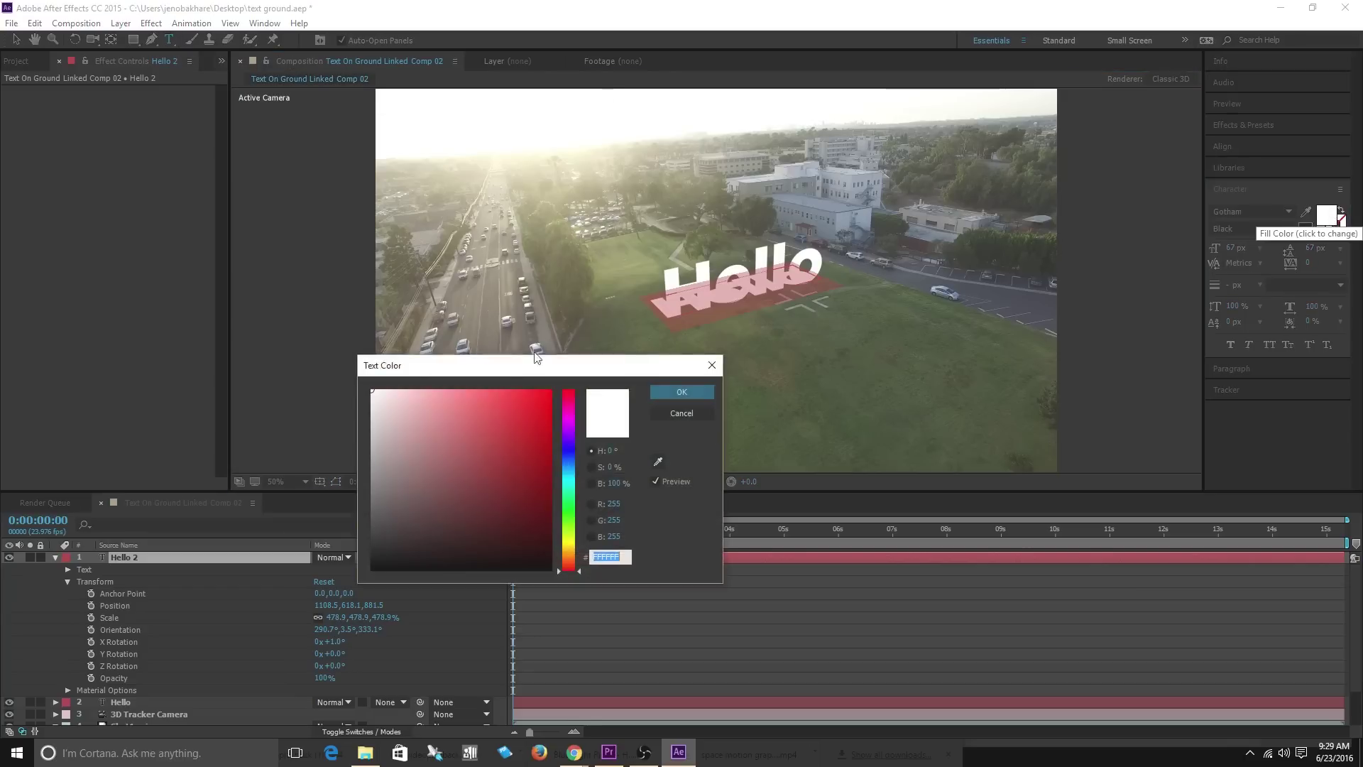
pyautogui.click(516, 554)
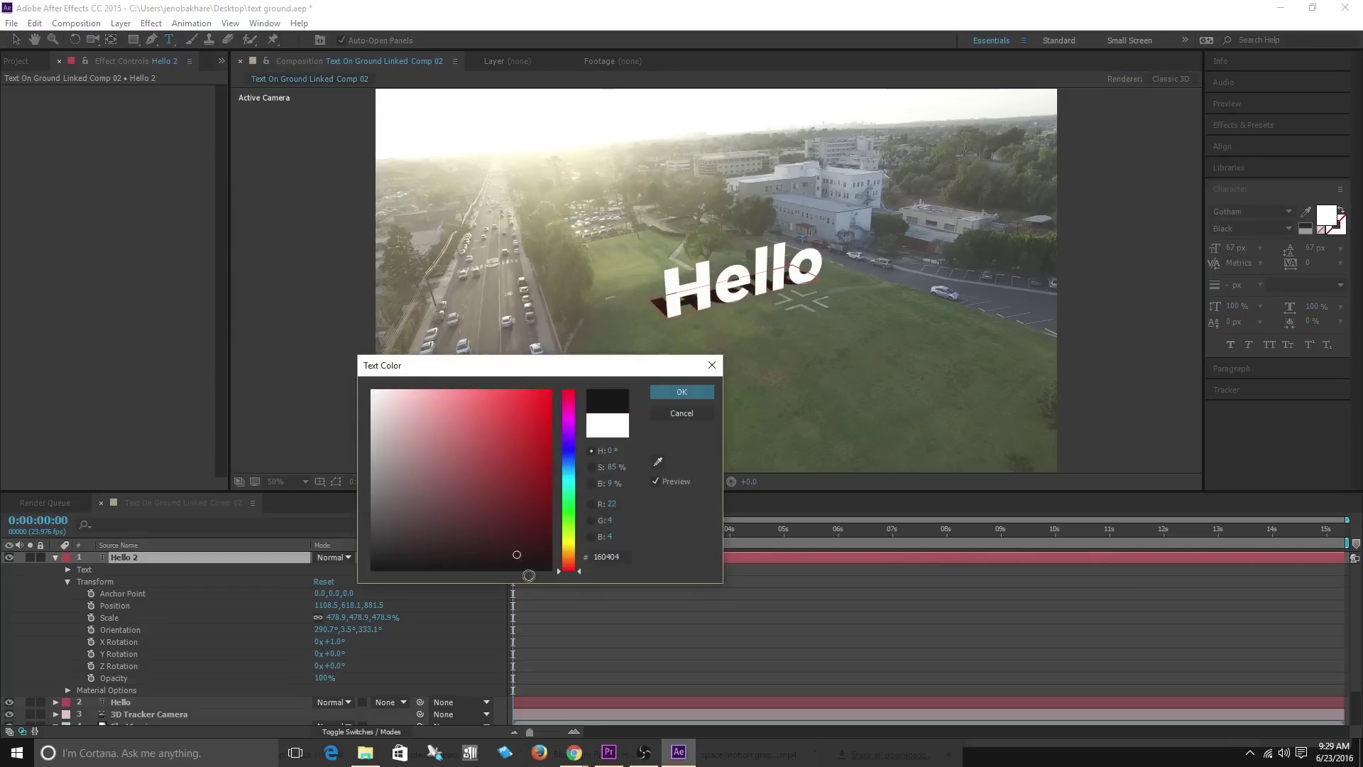
pyautogui.click(680, 392)
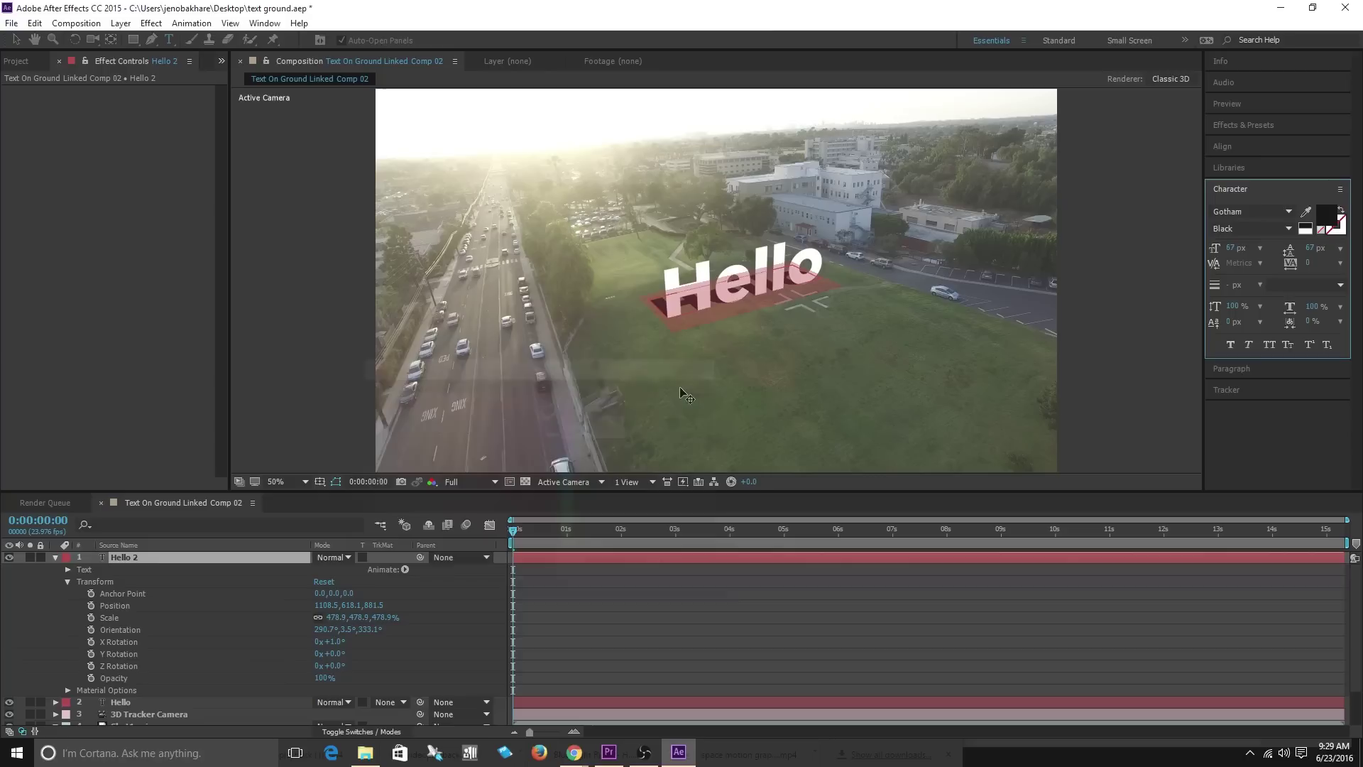
pyautogui.click(677, 308)
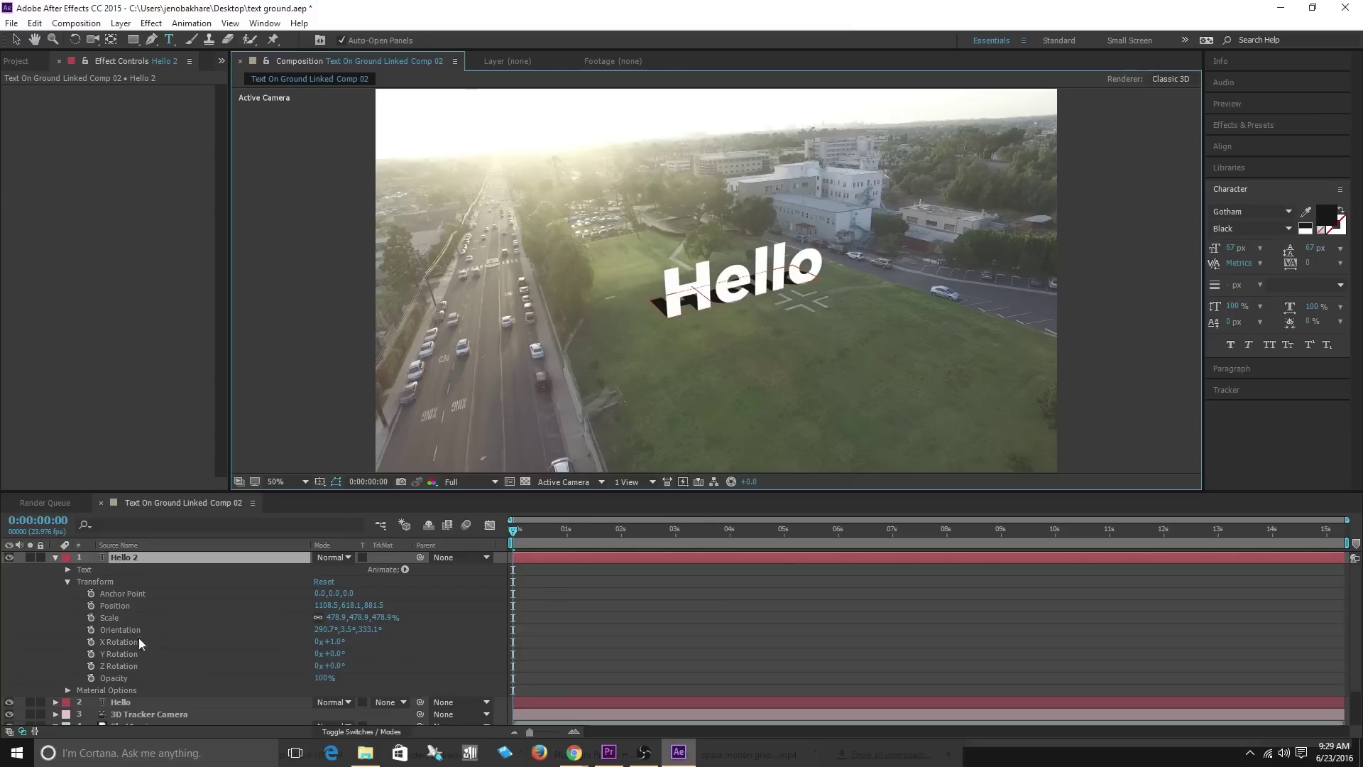
# Lower Hello 2's opacity to make it a shadow and preview the composition
pyautogui.moveTo(321, 677); pyautogui.dragTo(304, 679)
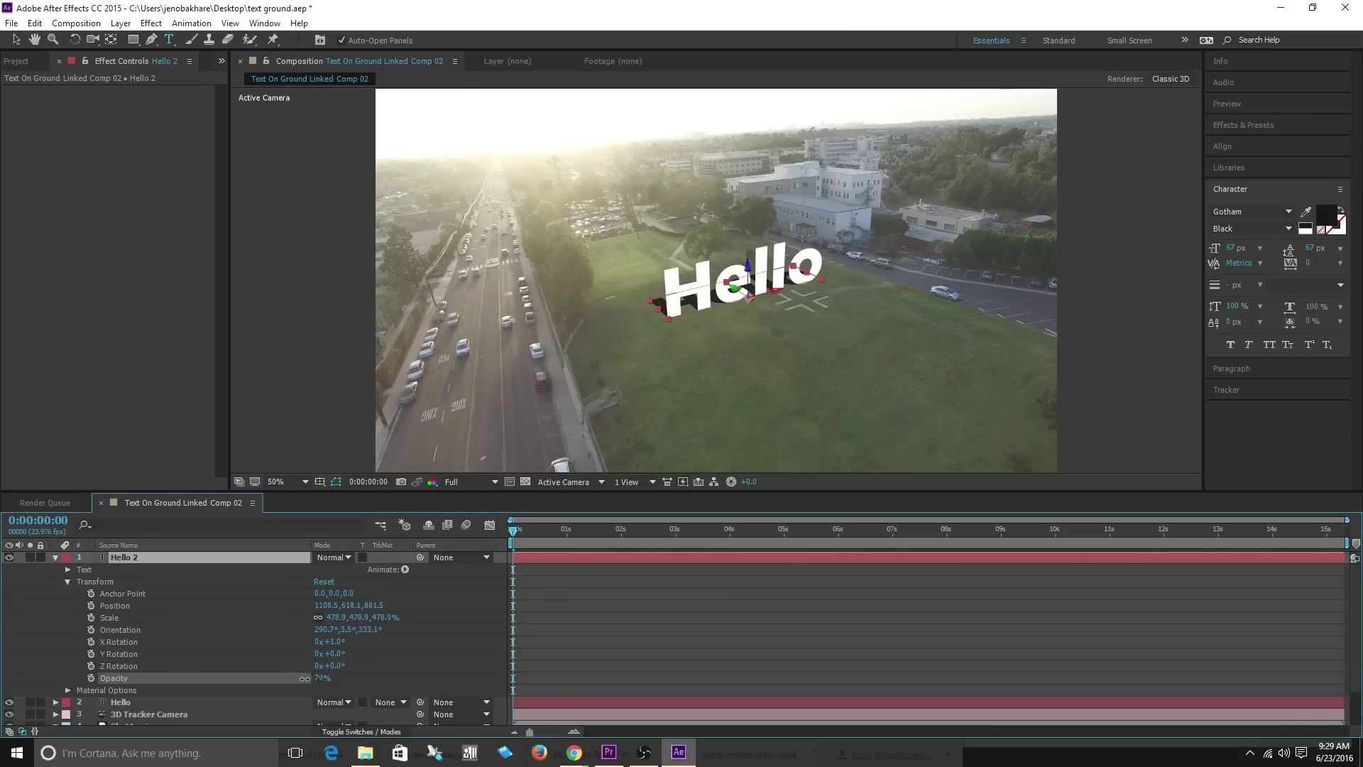
pyautogui.press('space')
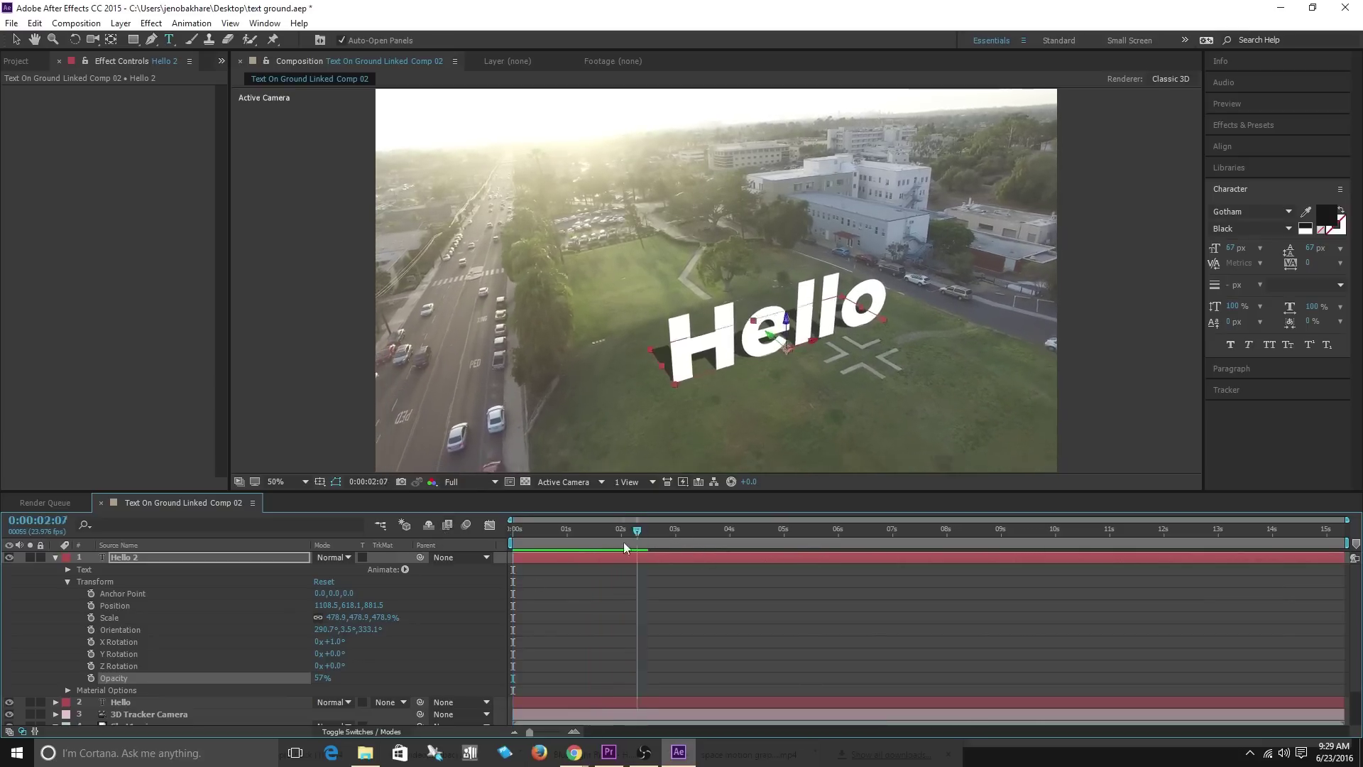
pyautogui.press('space')
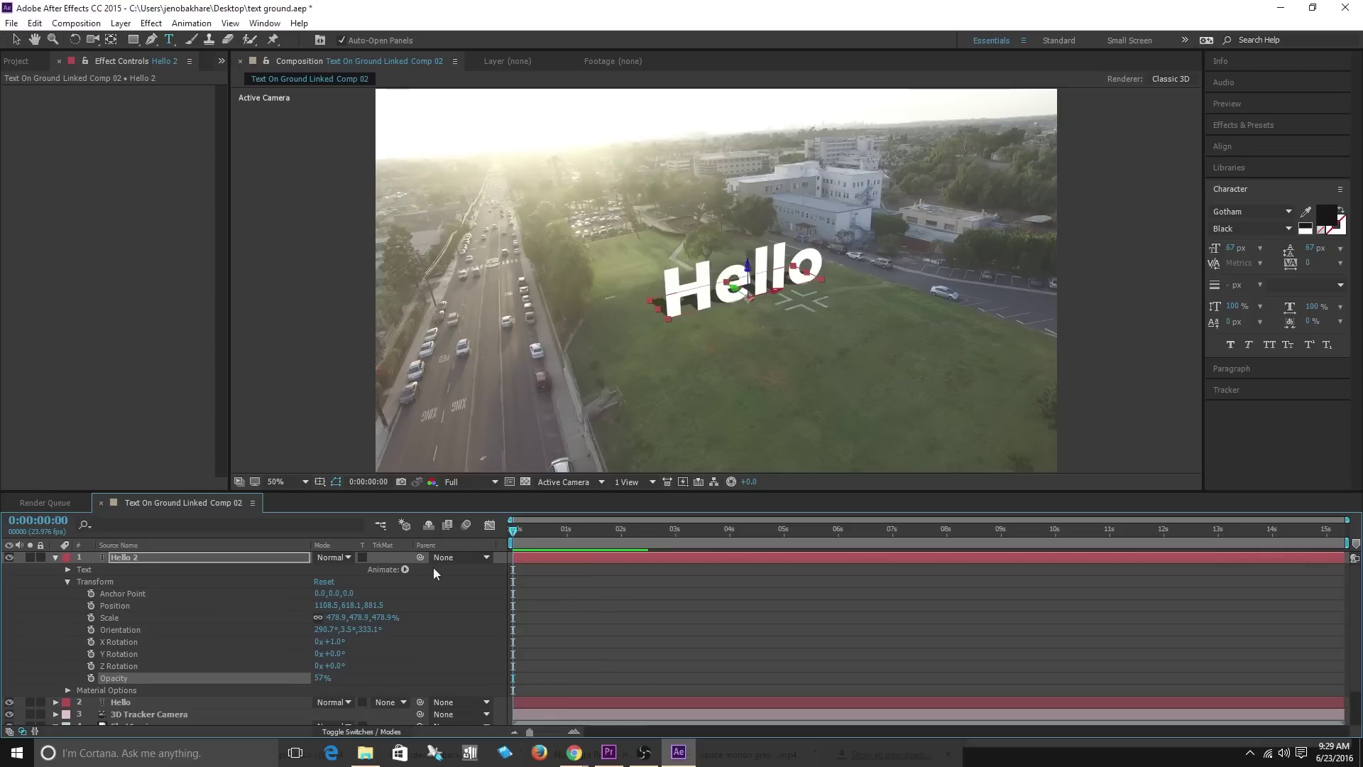
pyautogui.press('space')
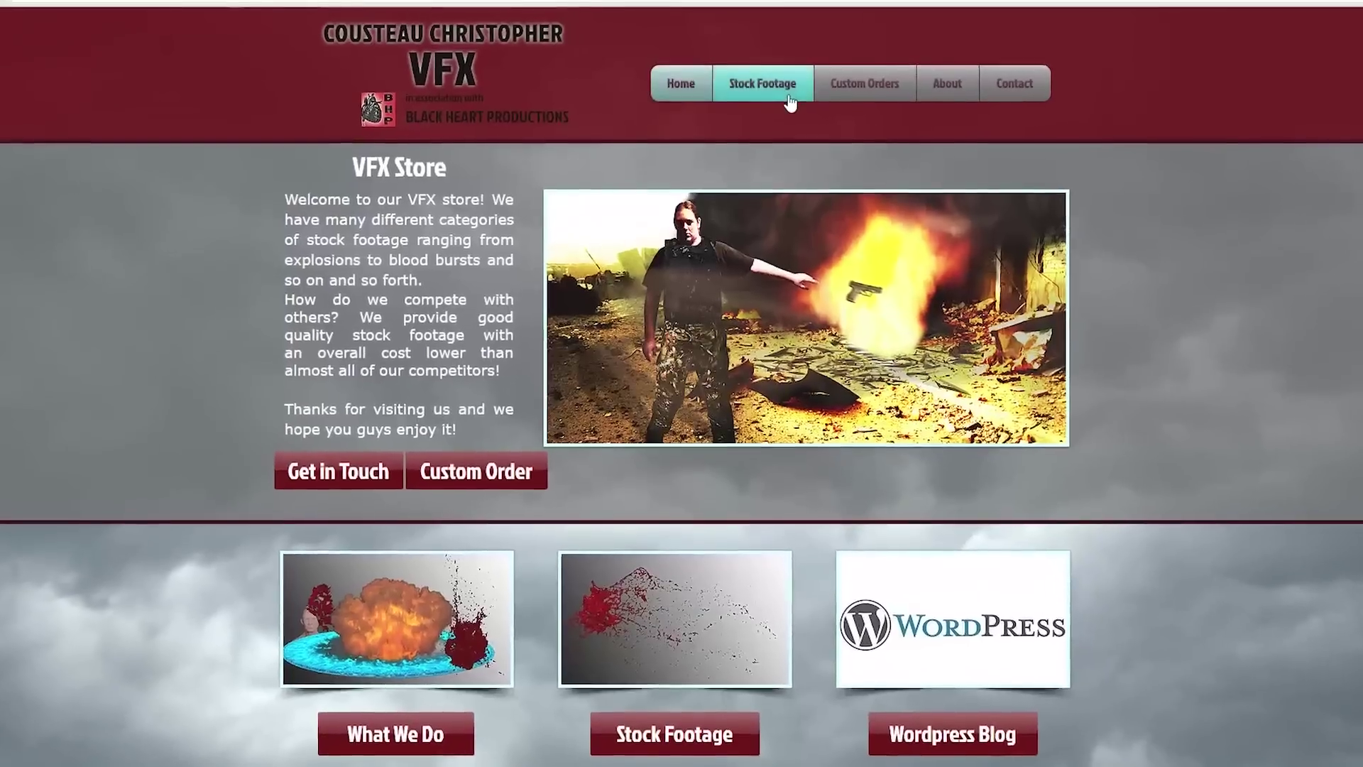
# Go to the site's Stock Footage page listing effect categories
pyautogui.click(790, 103)
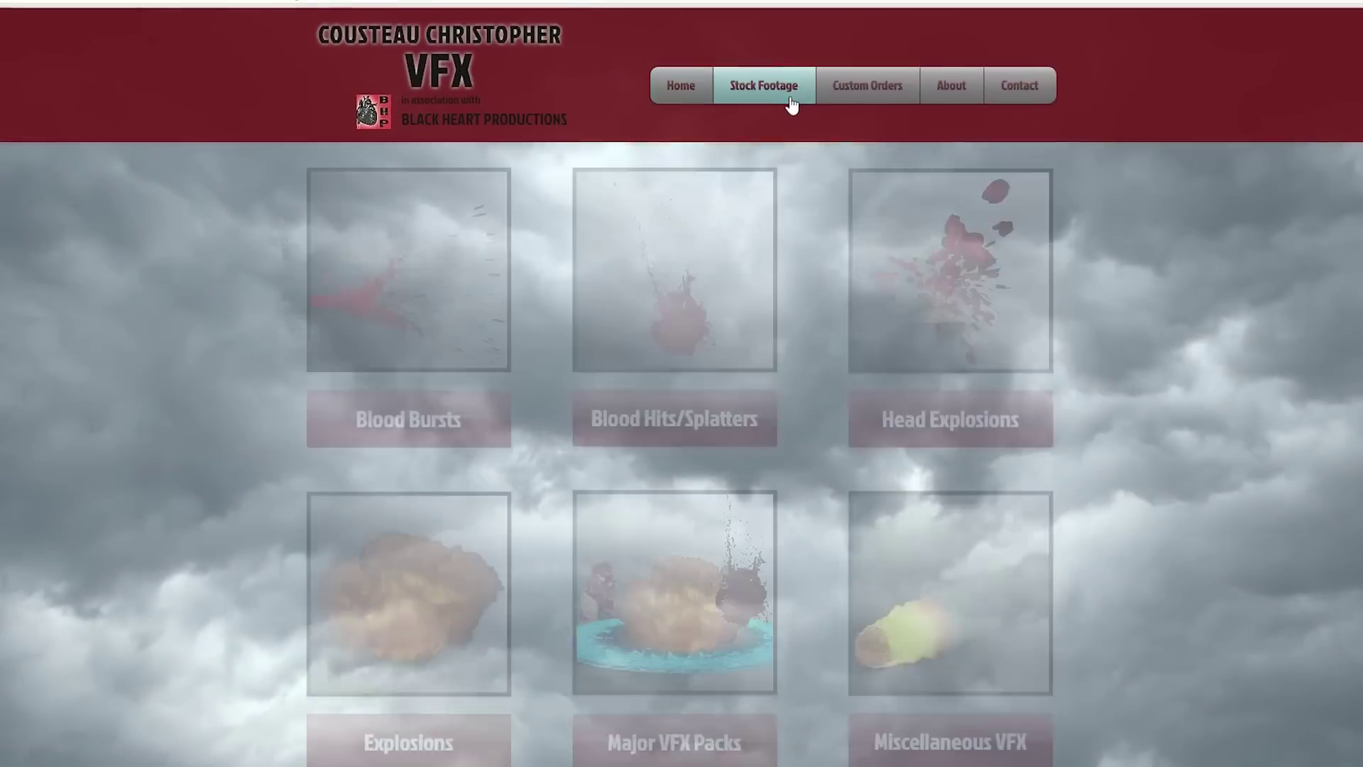